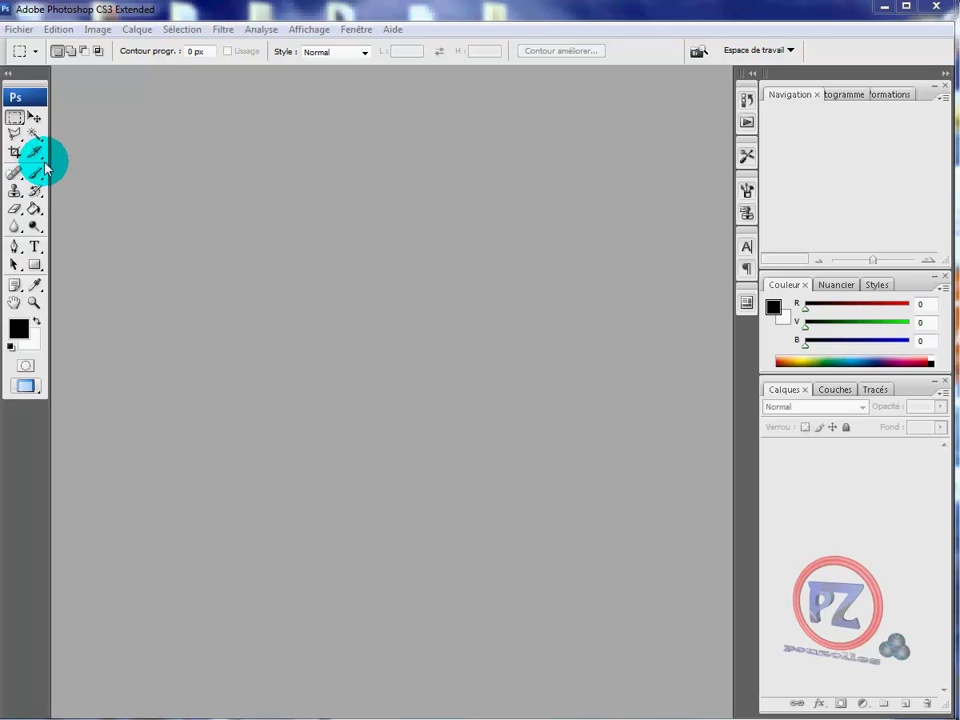
# Create a new 800 x 800 pixel document in 32-bit RGB with a transparent background
pyautogui.click(22, 30)
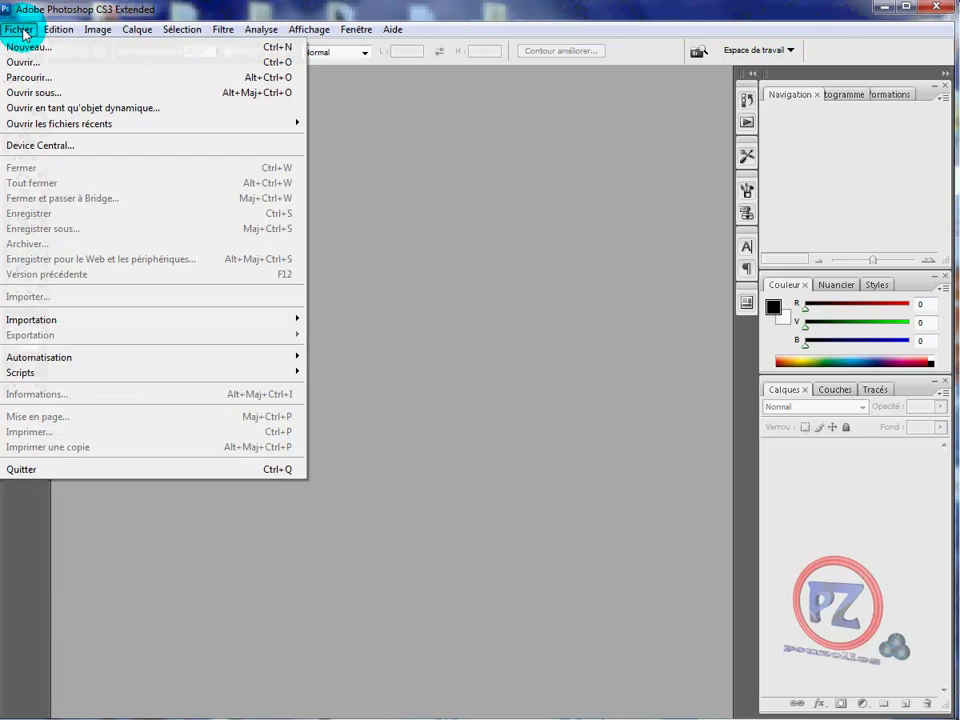
pyautogui.click(28, 50)
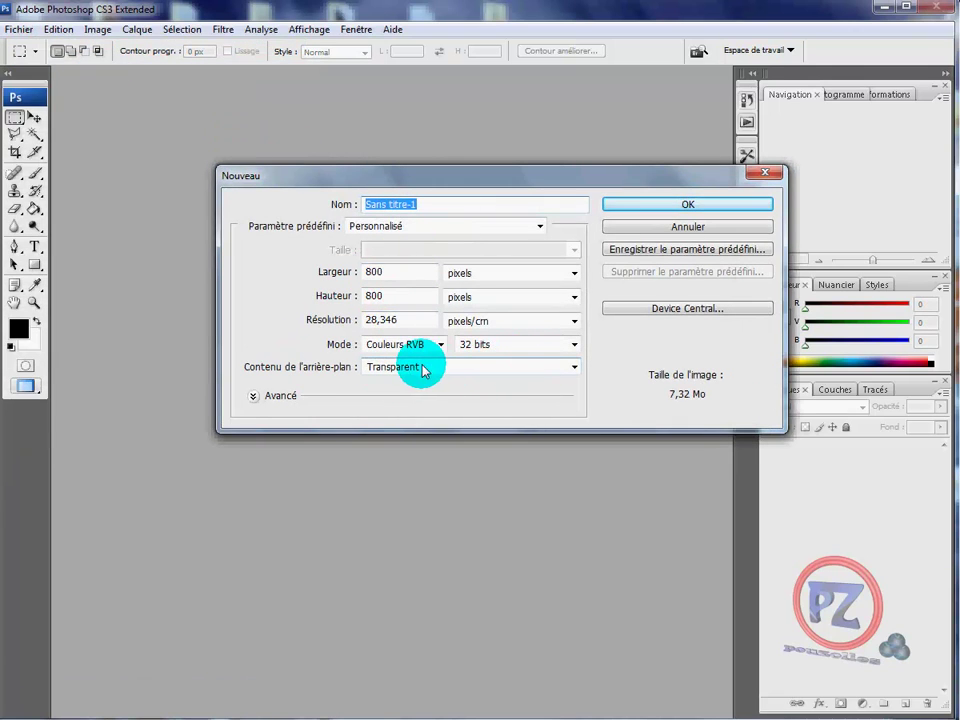
pyautogui.click(688, 207)
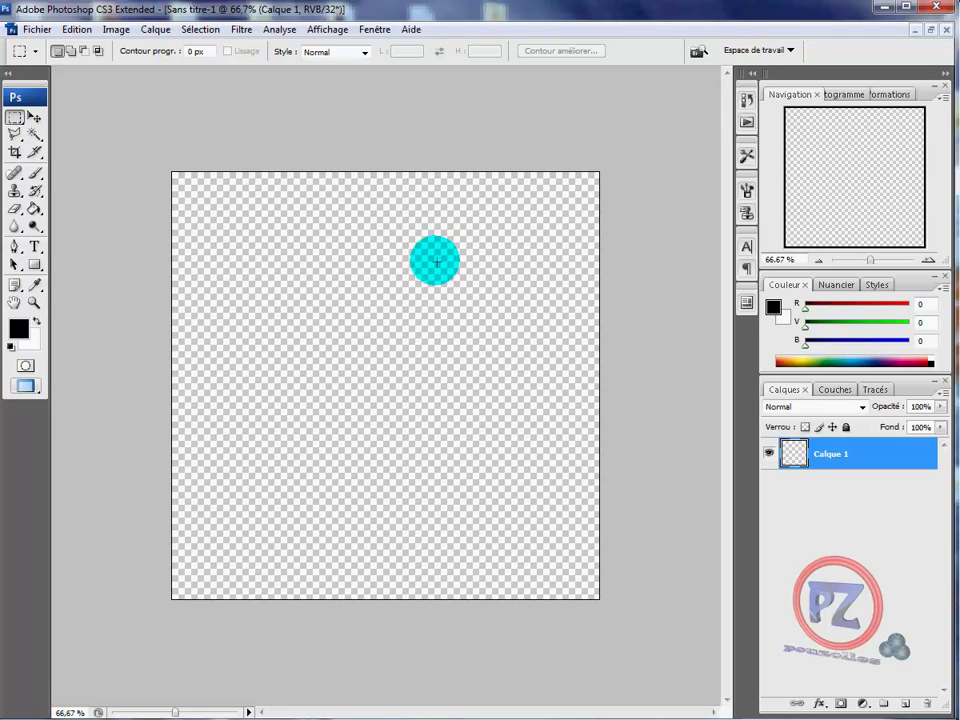
# Paint a black letter P near the canvas's upper-left corner with the hard 9 px Brush in Normal mode
pyautogui.click(35, 175)
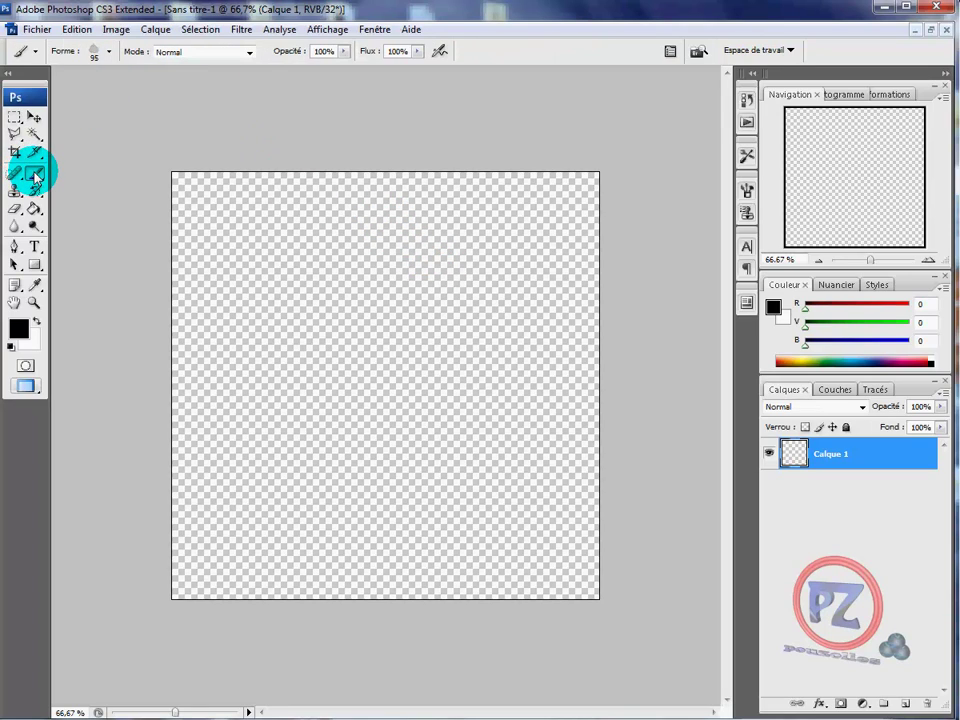
pyautogui.click(35, 175)
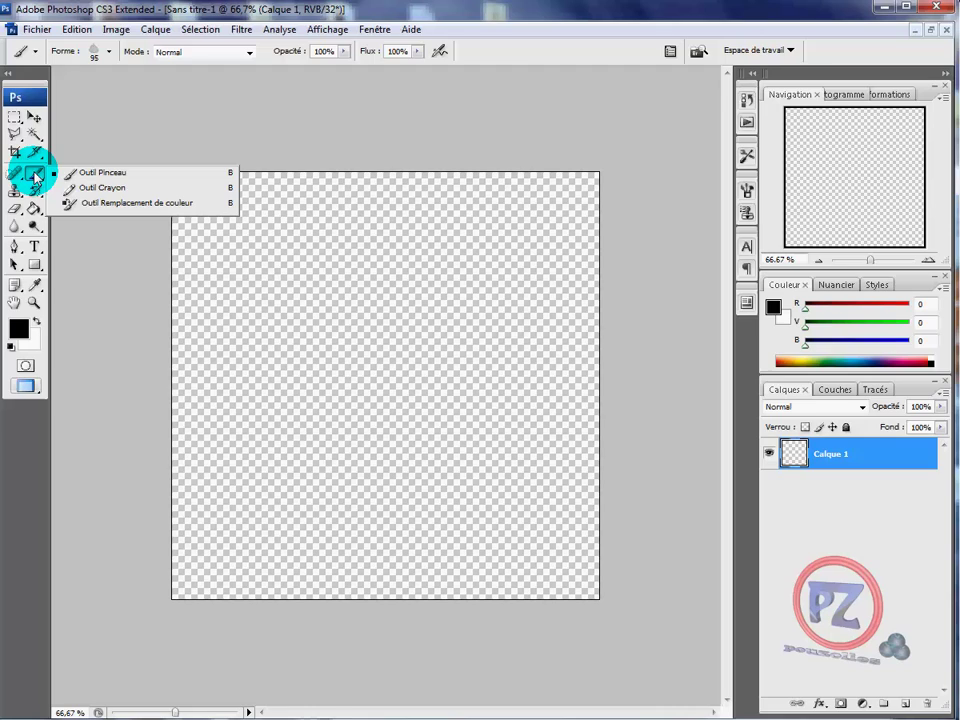
pyautogui.click(101, 174)
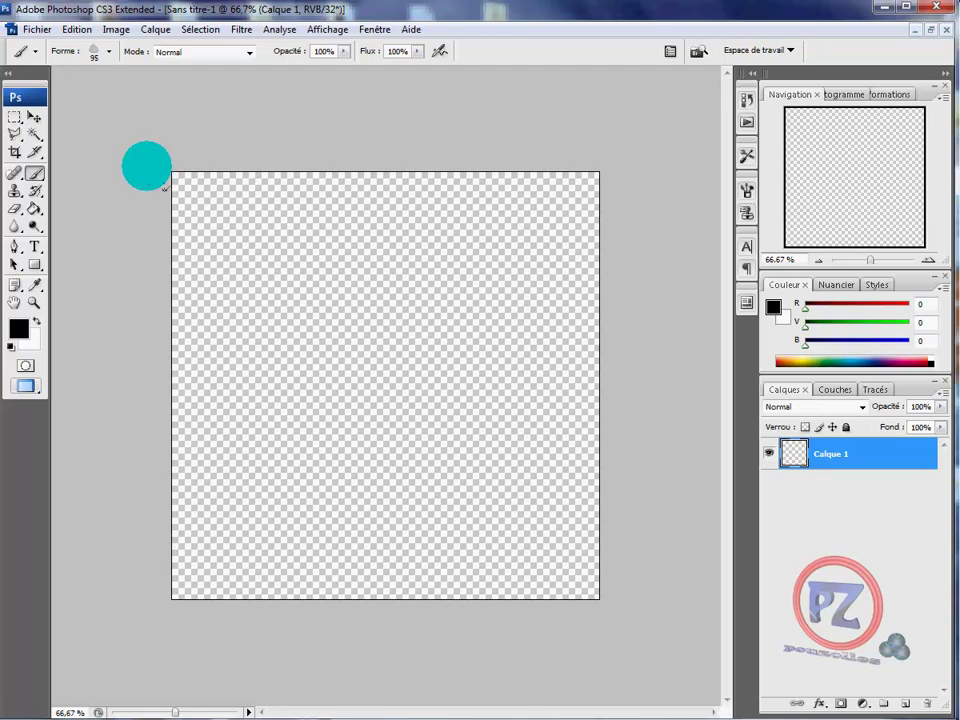
pyautogui.click(110, 55)
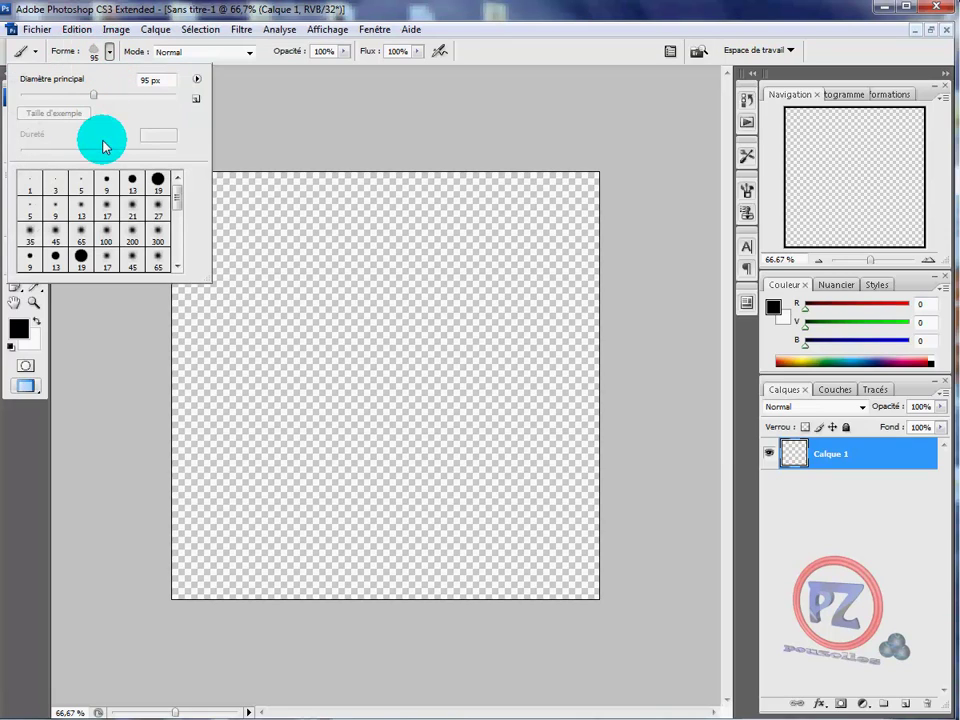
pyautogui.click(107, 183)
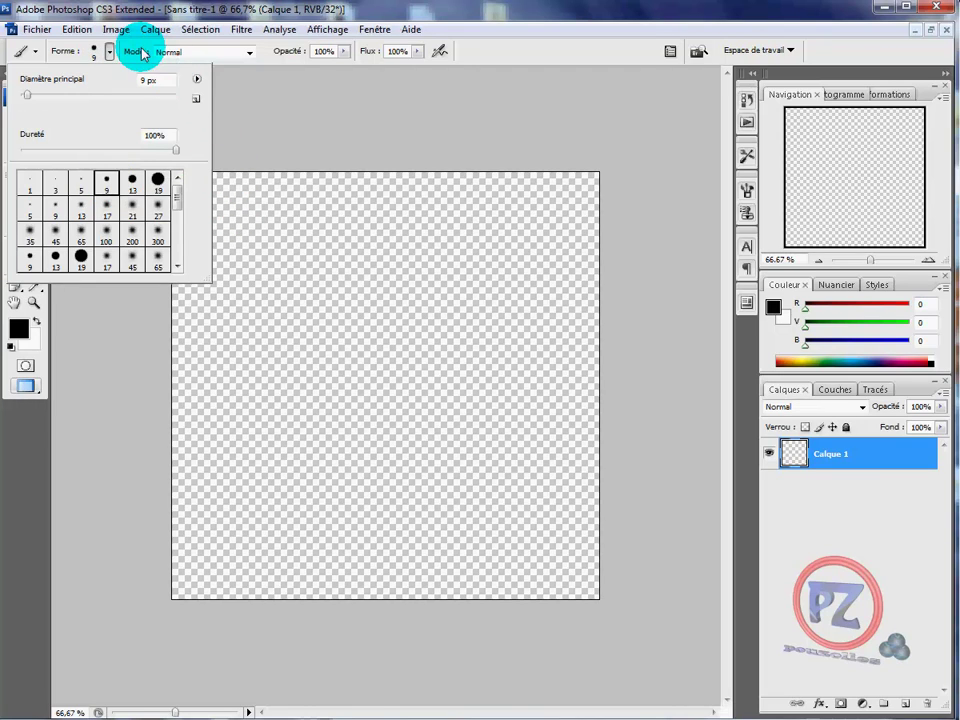
pyautogui.click(250, 52)
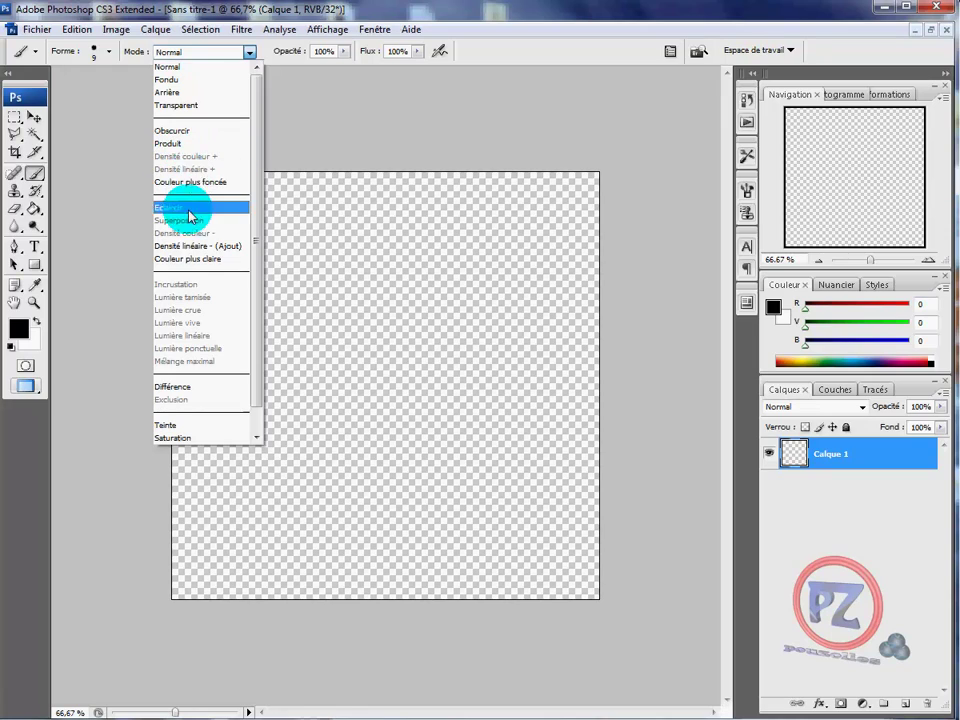
pyautogui.click(249, 52)
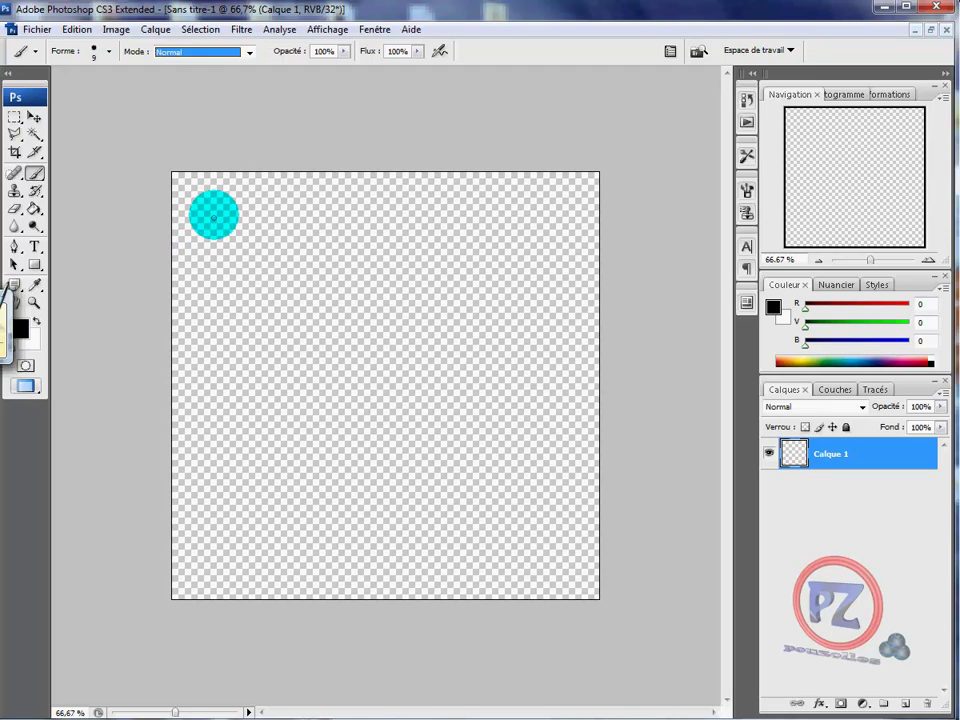
pyautogui.moveTo(221, 202); pyautogui.dragTo(201, 289)
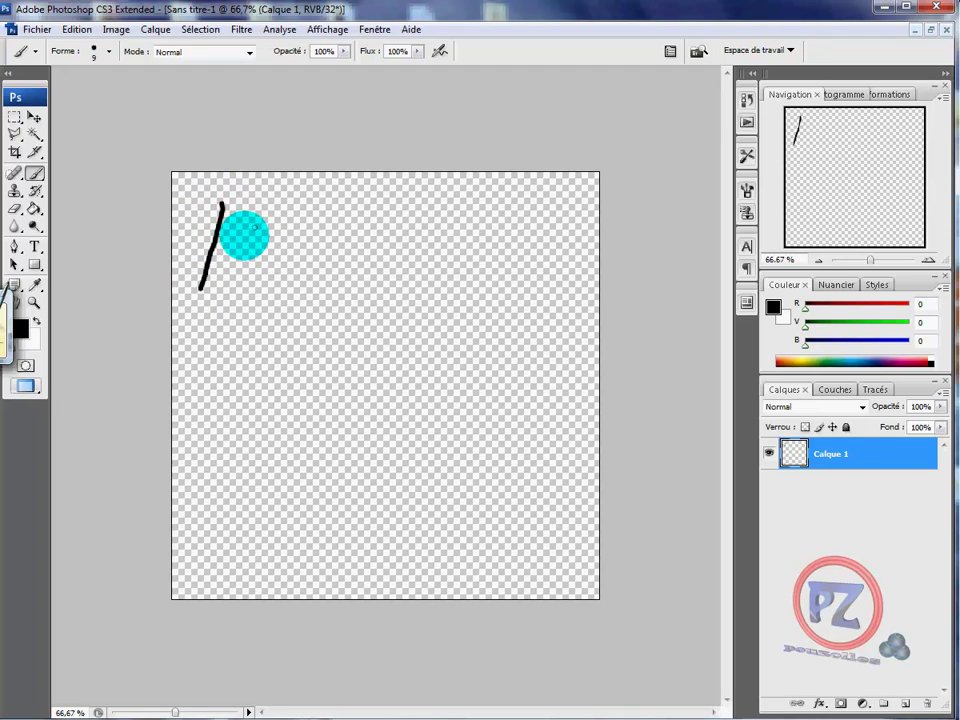
pyautogui.moveTo(222, 201); pyautogui.dragTo(217, 241)
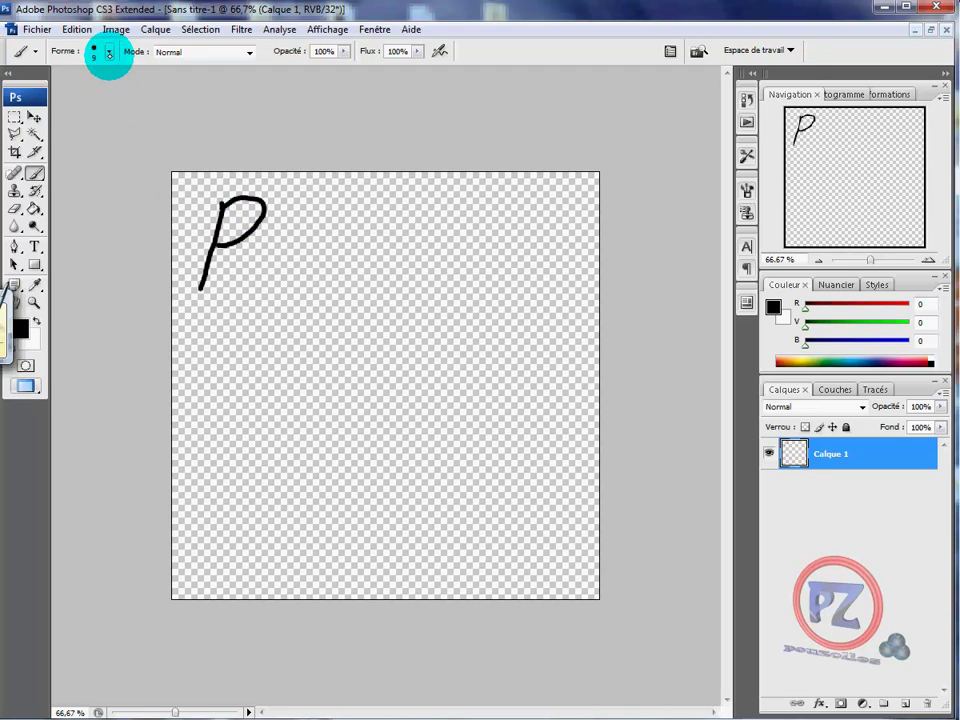
# Paint a second black P beside the first one with the soft 9 px brush at 0% hardness
pyautogui.click(110, 52)
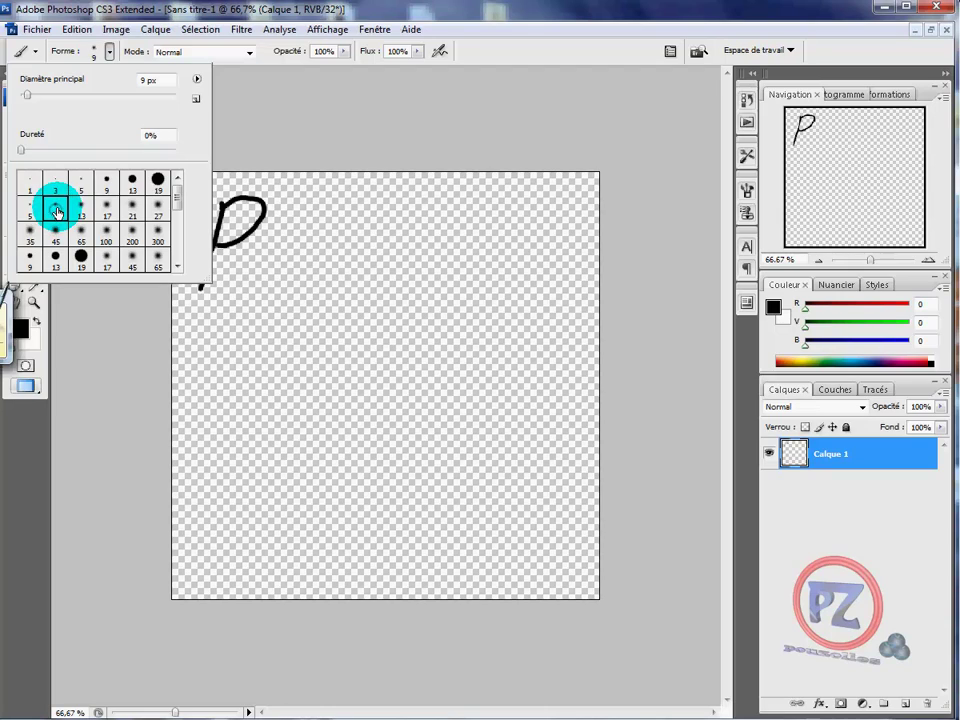
pyautogui.click(297, 200)
pyautogui.moveTo(296, 205); pyautogui.dragTo(271, 290)
pyautogui.moveTo(297, 200)
pyautogui.mouseDown()
pyautogui.moveTo(313, 197)
pyautogui.moveTo(328, 223)
pyautogui.moveTo(299, 246)
pyautogui.mouseUp()
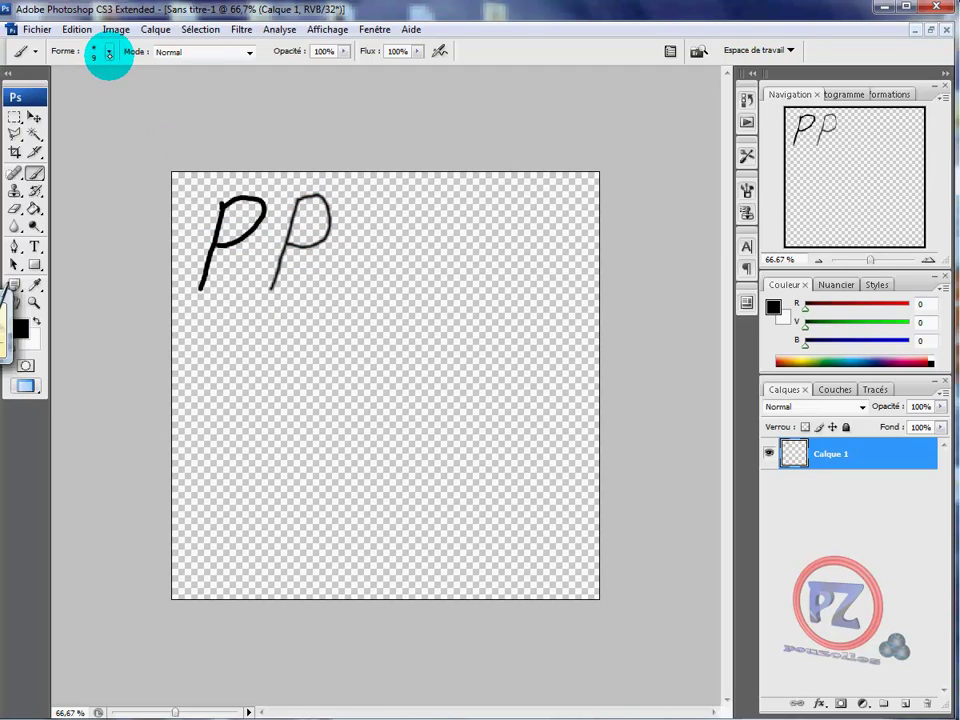
# Stamp two maple leaves and paint a band of scattered leaves across the canvas with the 74 px leaf brush
pyautogui.click(108, 52)
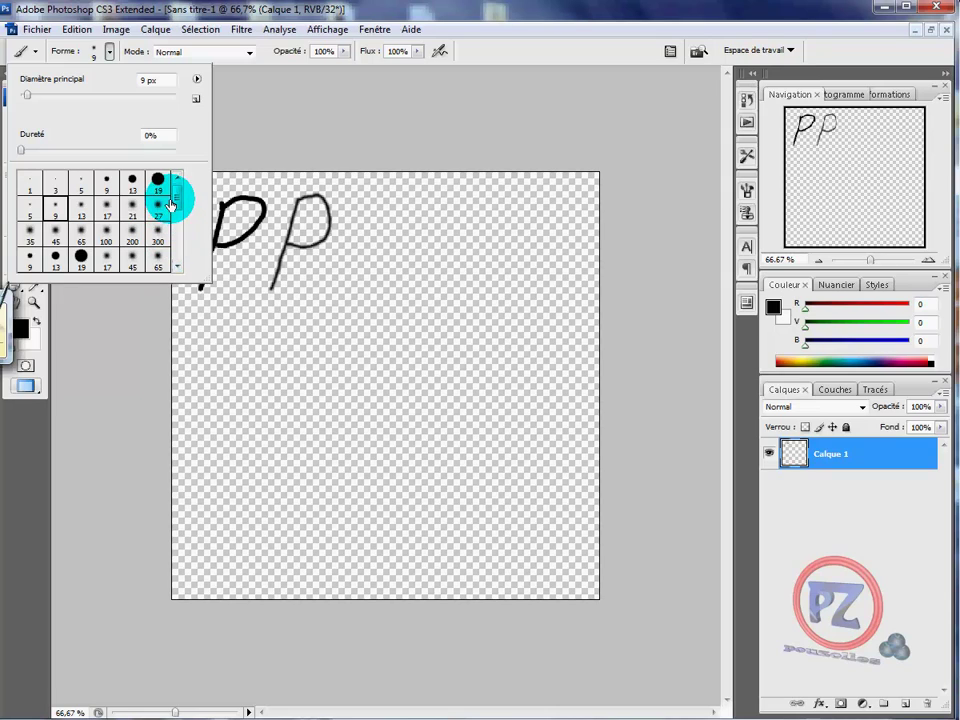
pyautogui.moveTo(177, 197)
pyautogui.mouseDown()
pyautogui.moveTo(180, 247)
pyautogui.moveTo(174, 233)
pyautogui.mouseUp()
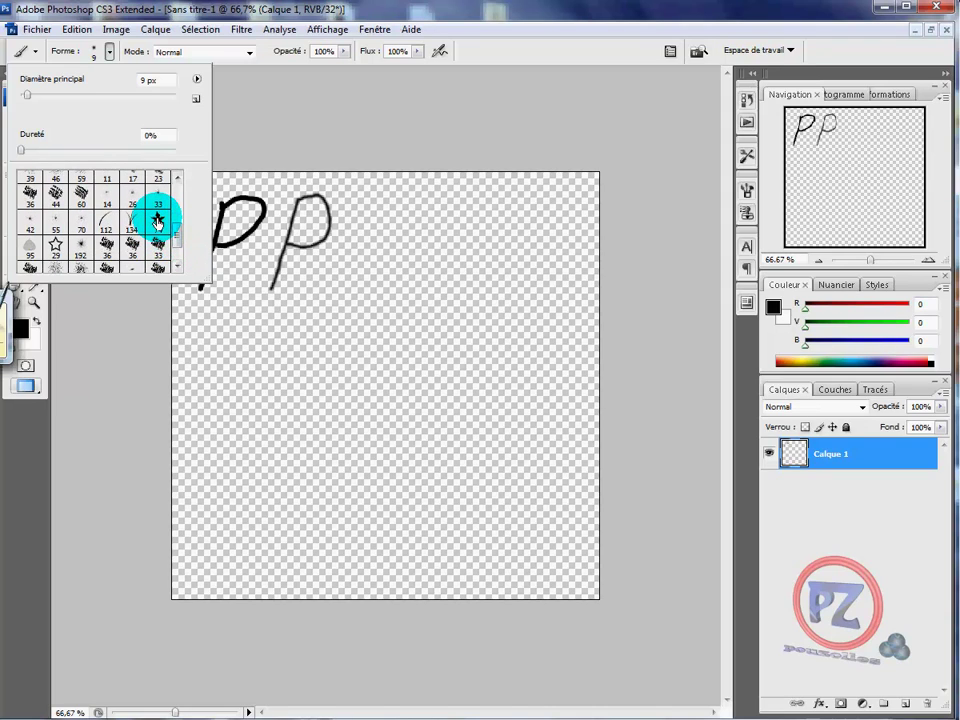
pyautogui.click(158, 222)
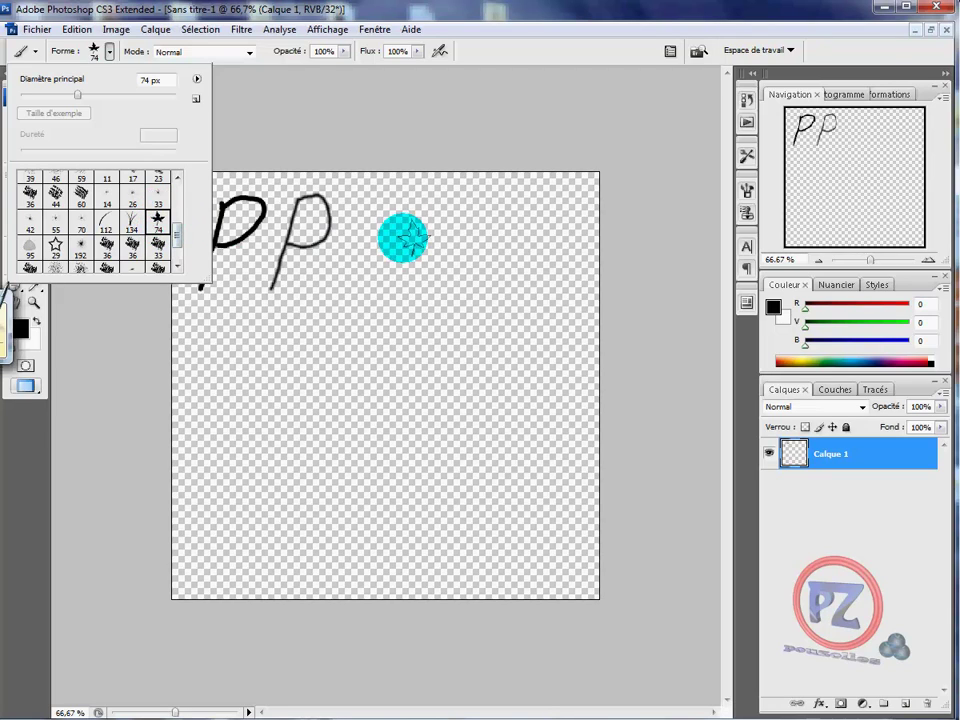
pyautogui.click(378, 227)
pyautogui.click(343, 285)
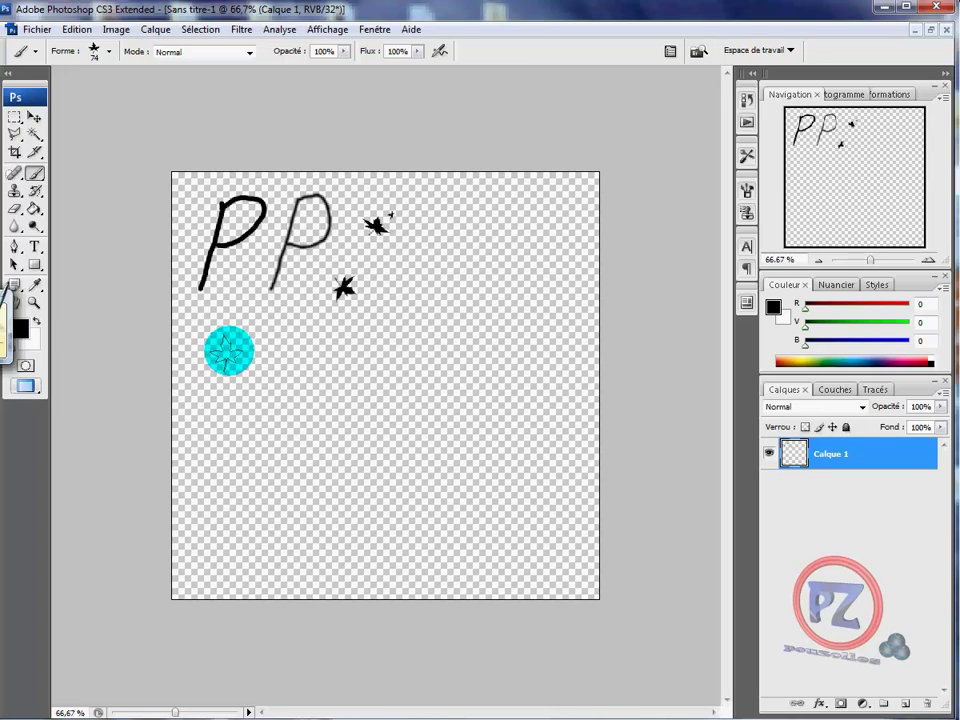
pyautogui.moveTo(229, 351)
pyautogui.mouseDown()
pyautogui.moveTo(252, 338)
pyautogui.moveTo(304, 343)
pyautogui.moveTo(346, 330)
pyautogui.moveTo(426, 343)
pyautogui.moveTo(472, 375)
pyautogui.moveTo(507, 447)
pyautogui.mouseUp()
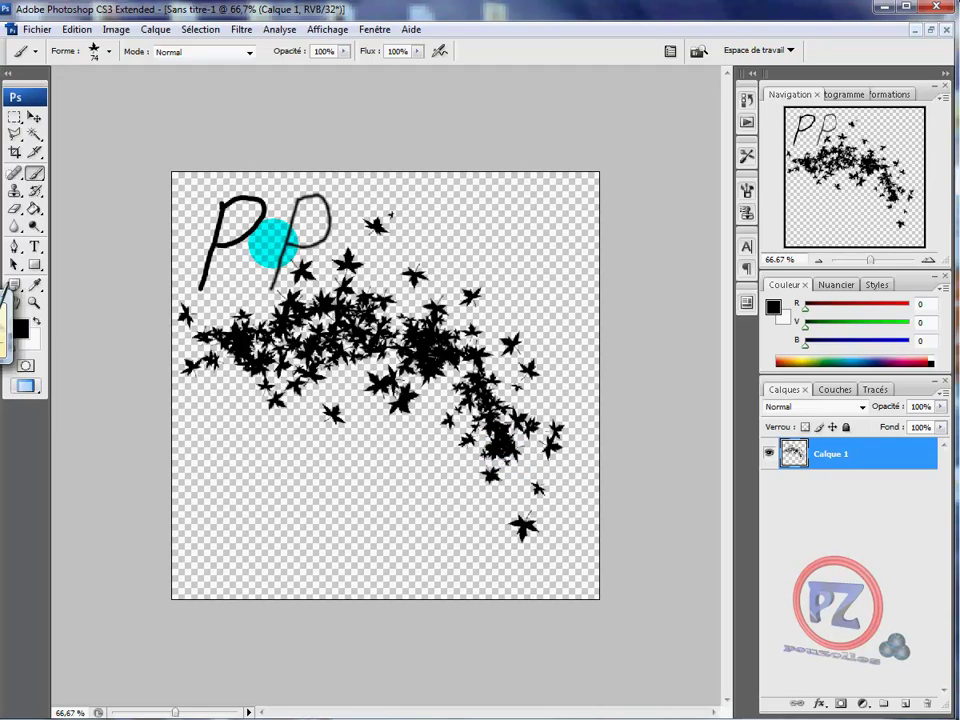
# Undo all the maple leaf strokes, keeping only the two letters P
pyautogui.hotkey('ctrl', 'z')
pyautogui.hotkey('ctrl', 'z')
pyautogui.hotkey('ctrl', 'z')
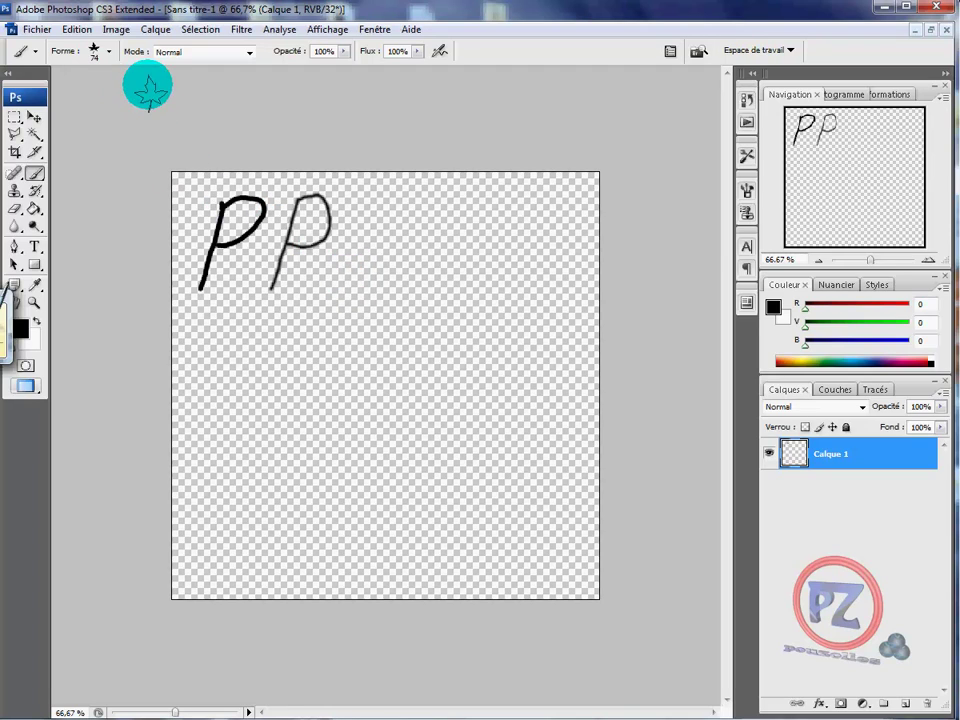
# Paint a thick black wavy stroke across the middle of the canvas with the 60 px textured brush
pyautogui.click(110, 52)
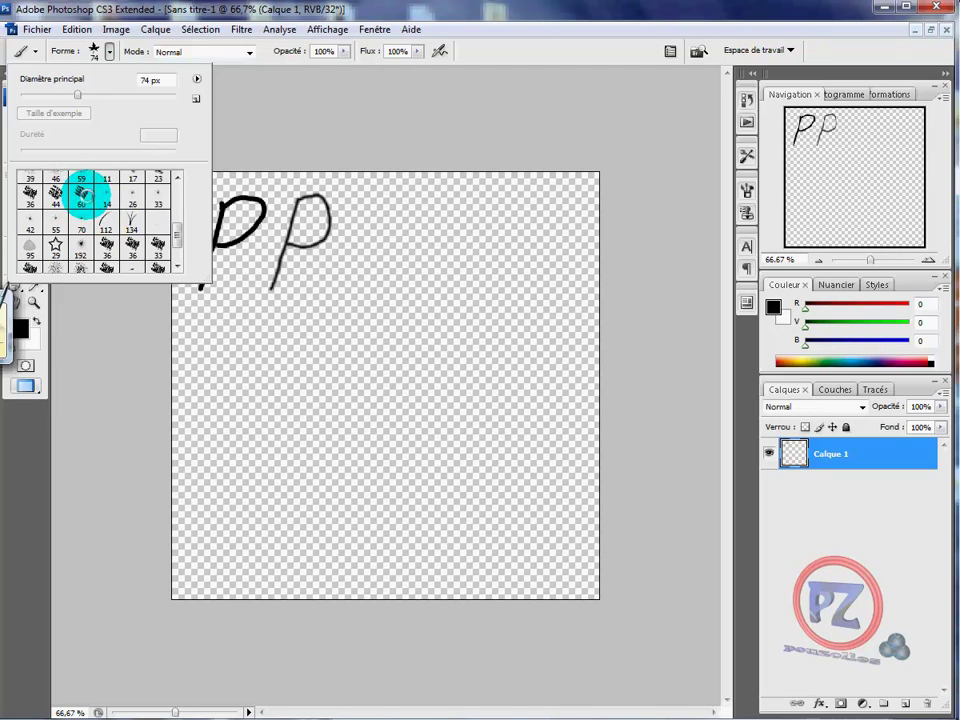
pyautogui.click(83, 192)
pyautogui.click(253, 345)
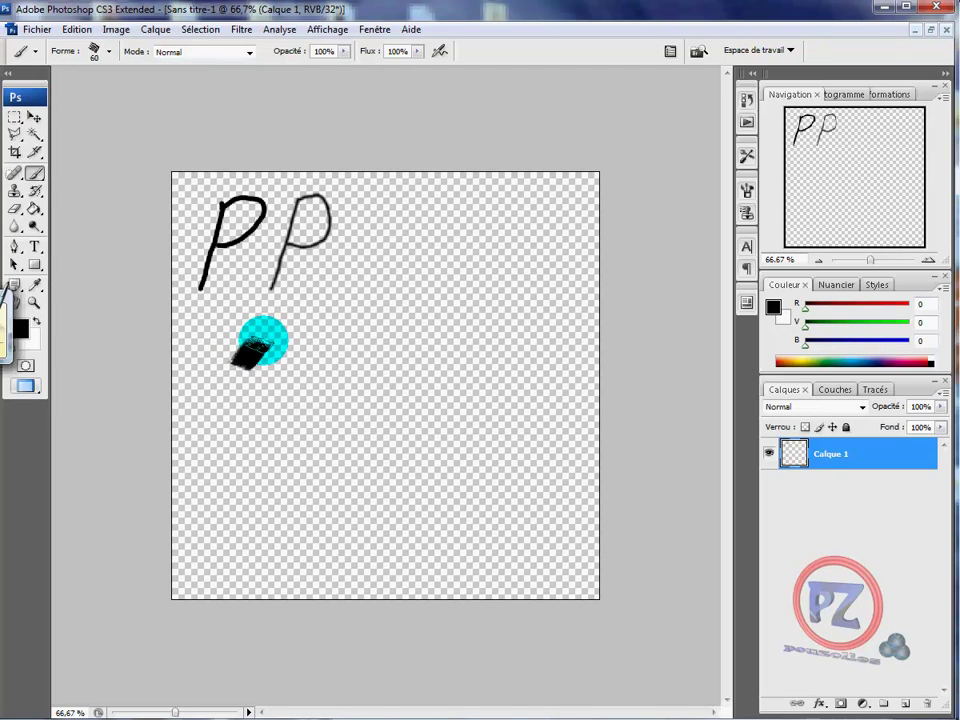
pyautogui.moveTo(263, 341)
pyautogui.mouseDown()
pyautogui.moveTo(306, 318)
pyautogui.moveTo(337, 344)
pyautogui.moveTo(356, 417)
pyautogui.moveTo(380, 424)
pyautogui.moveTo(409, 396)
pyautogui.moveTo(428, 351)
pyautogui.moveTo(470, 208)
pyautogui.mouseUp()
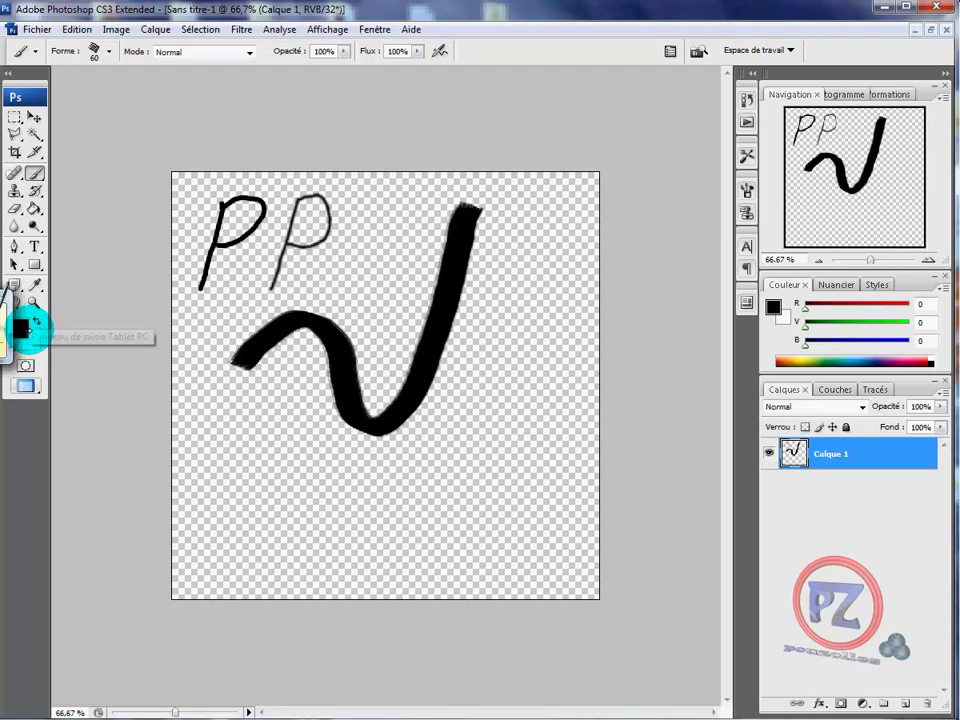
# Set the foreground color to red with R 248, V 11, B 11
pyautogui.click(20, 328)
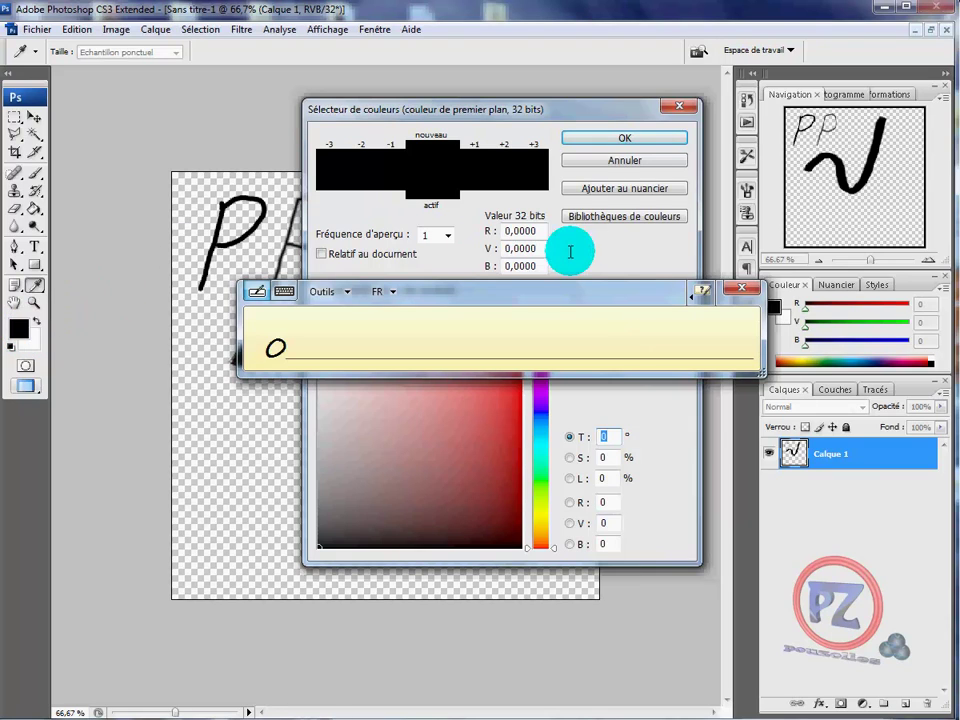
pyautogui.click(737, 289)
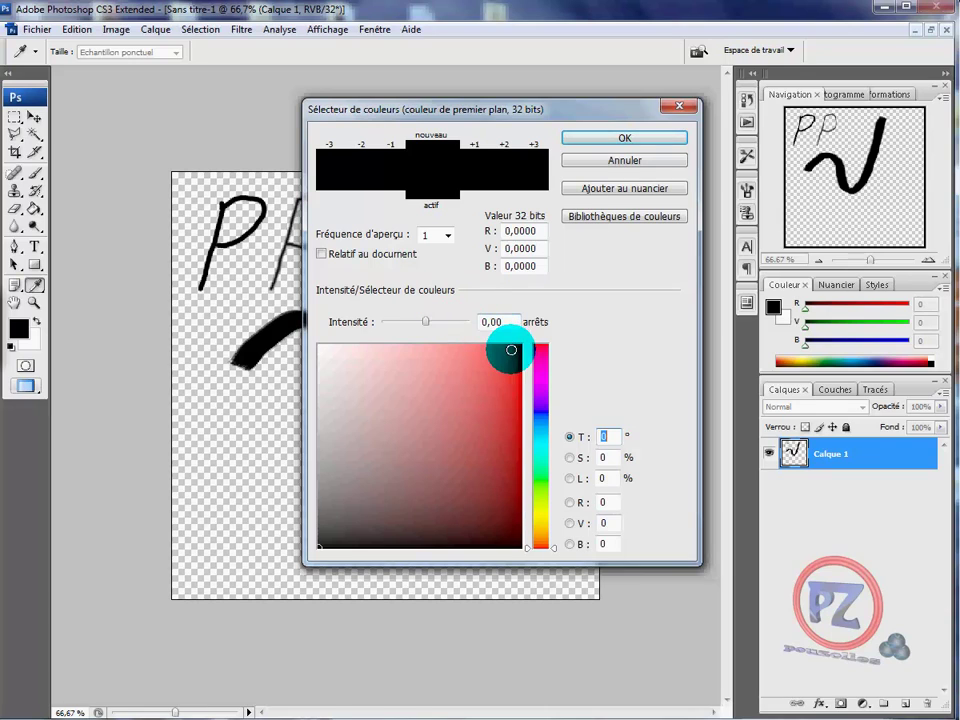
pyautogui.click(513, 350)
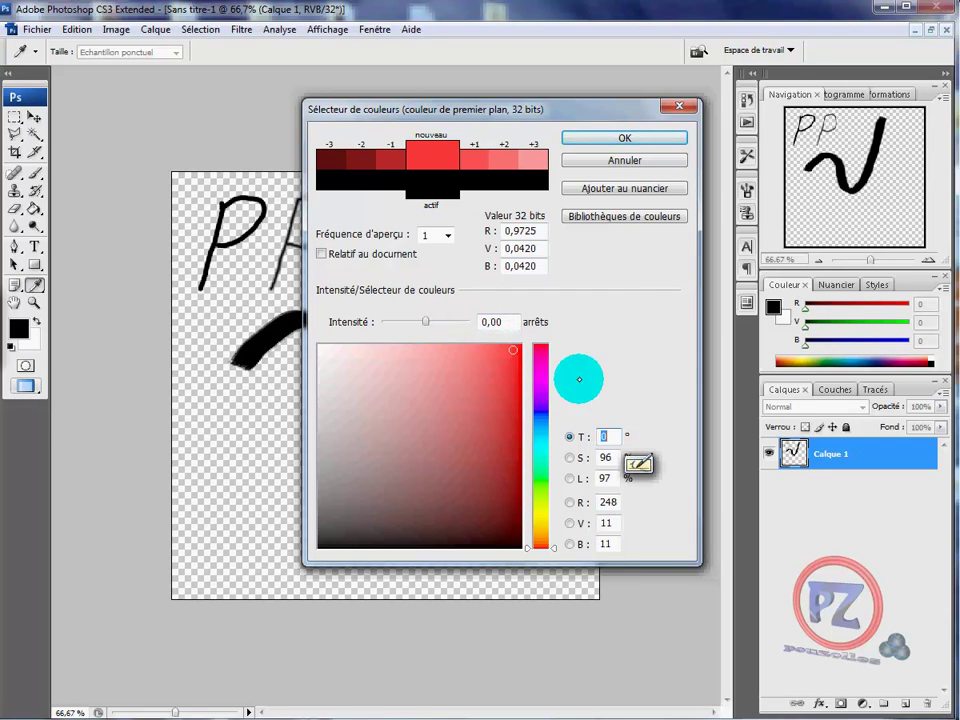
pyautogui.click(613, 137)
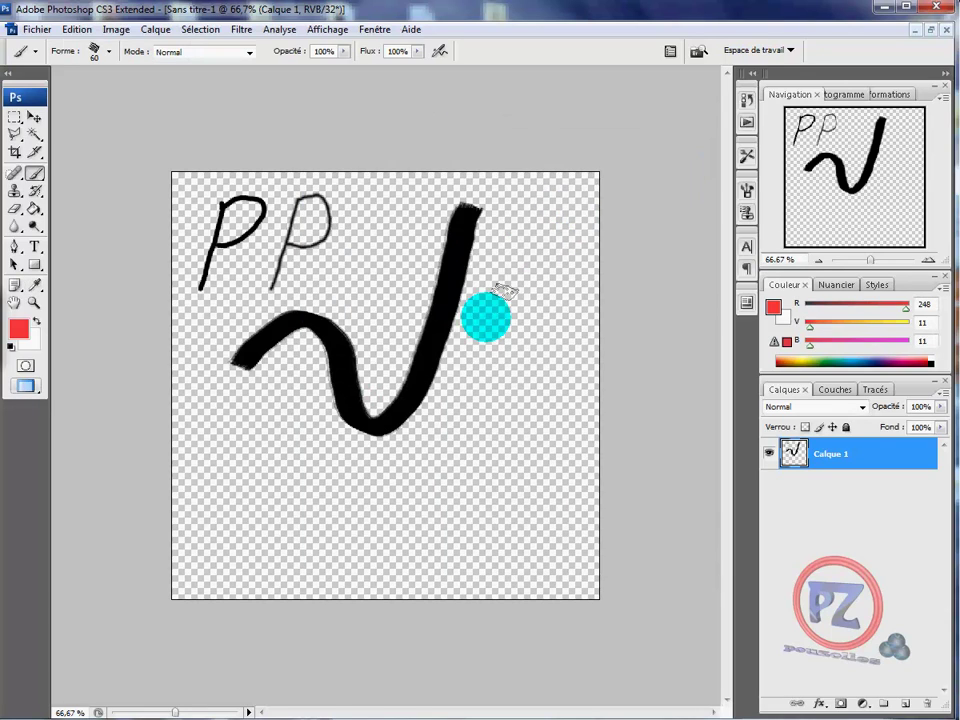
# Paint a looping red stroke over the black wave and a large red letter P with the 60 px brush
pyautogui.moveTo(348, 280)
pyautogui.mouseDown()
pyautogui.moveTo(398, 275)
pyautogui.moveTo(426, 353)
pyautogui.moveTo(470, 312)
pyautogui.moveTo(498, 253)
pyautogui.moveTo(498, 290)
pyautogui.moveTo(480, 337)
pyautogui.moveTo(433, 397)
pyautogui.moveTo(423, 447)
pyautogui.moveTo(453, 460)
pyautogui.moveTo(521, 375)
pyautogui.moveTo(536, 268)
pyautogui.moveTo(526, 247)
pyautogui.moveTo(474, 265)
pyautogui.moveTo(444, 293)
pyautogui.moveTo(369, 274)
pyautogui.mouseUp()
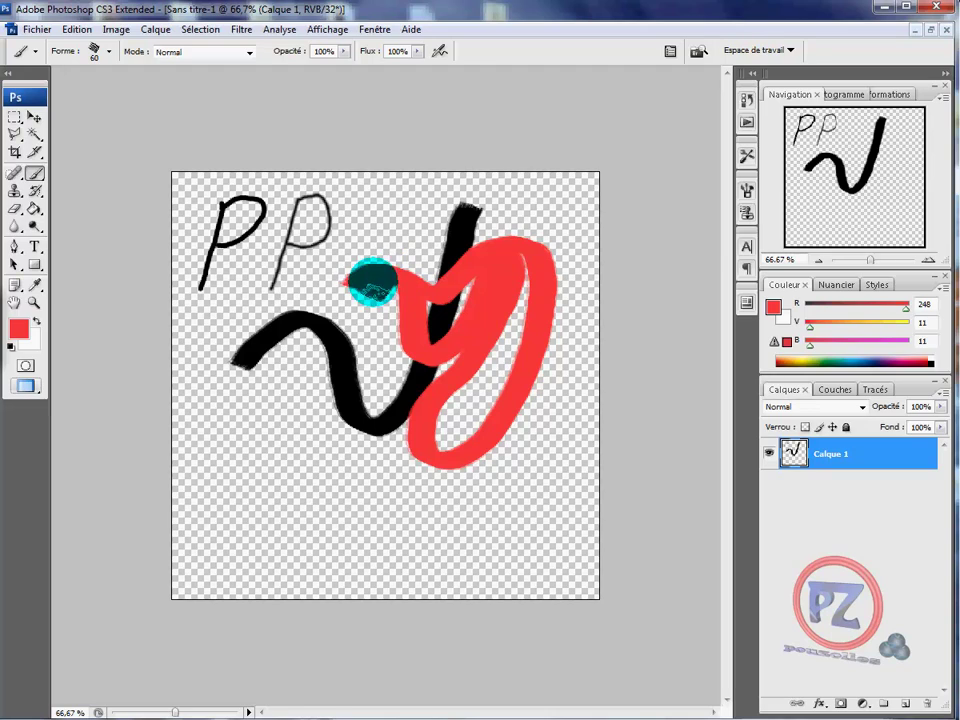
pyautogui.moveTo(257, 383)
pyautogui.mouseDown()
pyautogui.moveTo(225, 506)
pyautogui.moveTo(213, 514)
pyautogui.mouseUp()
pyautogui.moveTo(257, 379)
pyautogui.mouseDown()
pyautogui.moveTo(341, 370)
pyautogui.moveTo(338, 427)
pyautogui.moveTo(265, 447)
pyautogui.mouseUp()
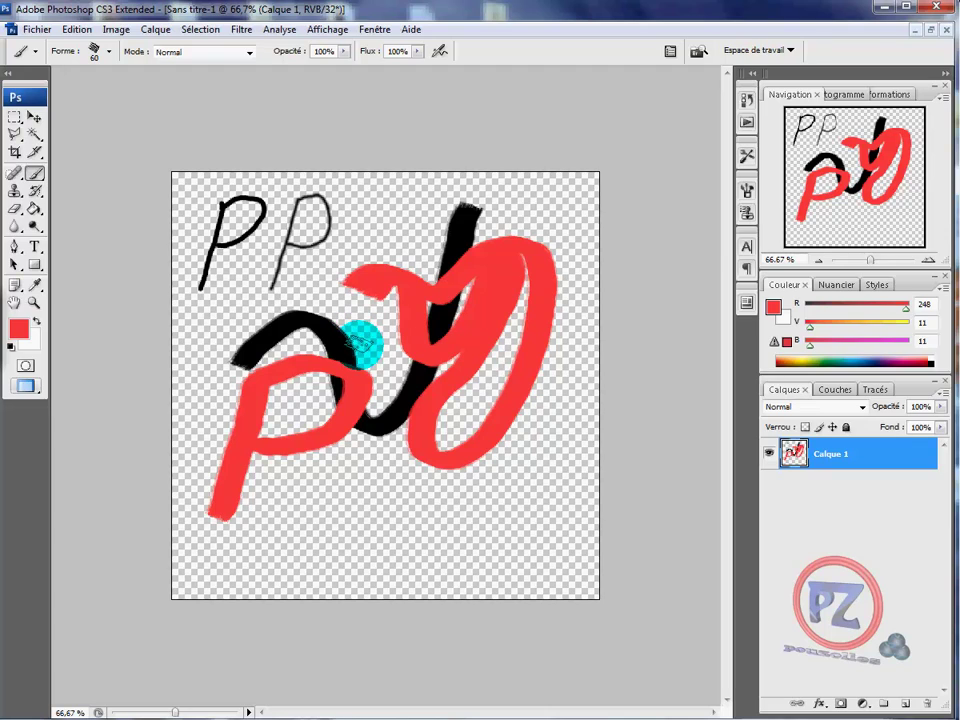
# Undo the red strokes and the thick black wave, back to the two small letters P
pyautogui.hotkey('ctrl', 'alt', 'z')
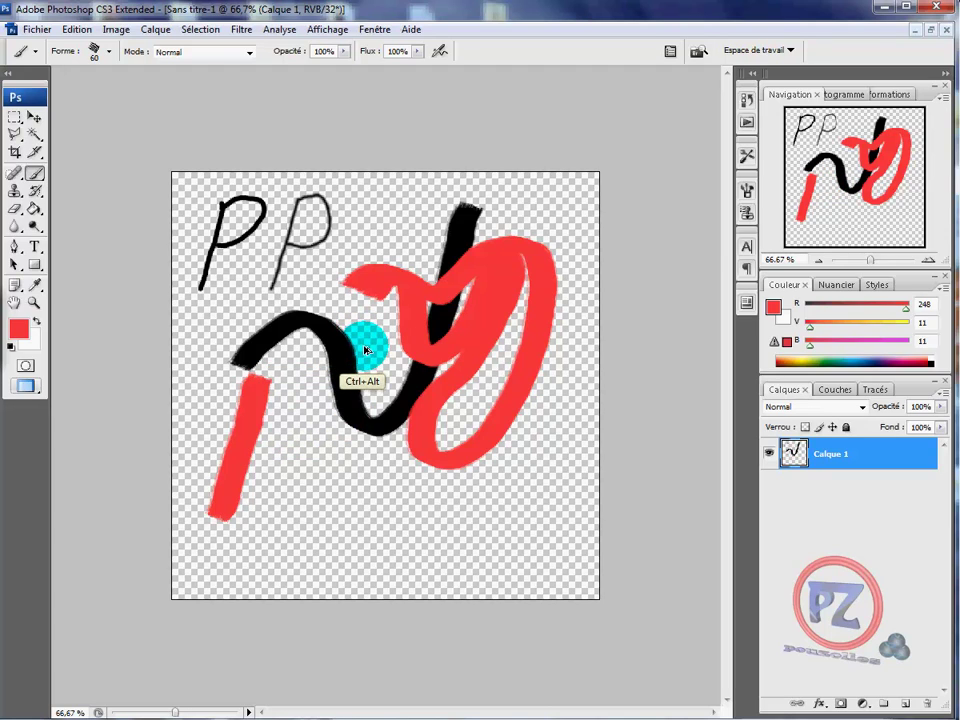
pyautogui.hotkey('ctrl', 'alt', 'z')
pyautogui.hotkey('ctrl', 'alt', 'z')
pyautogui.hotkey('ctrl', 'alt', 'z')
pyautogui.hotkey('ctrl', 'alt', 'z')
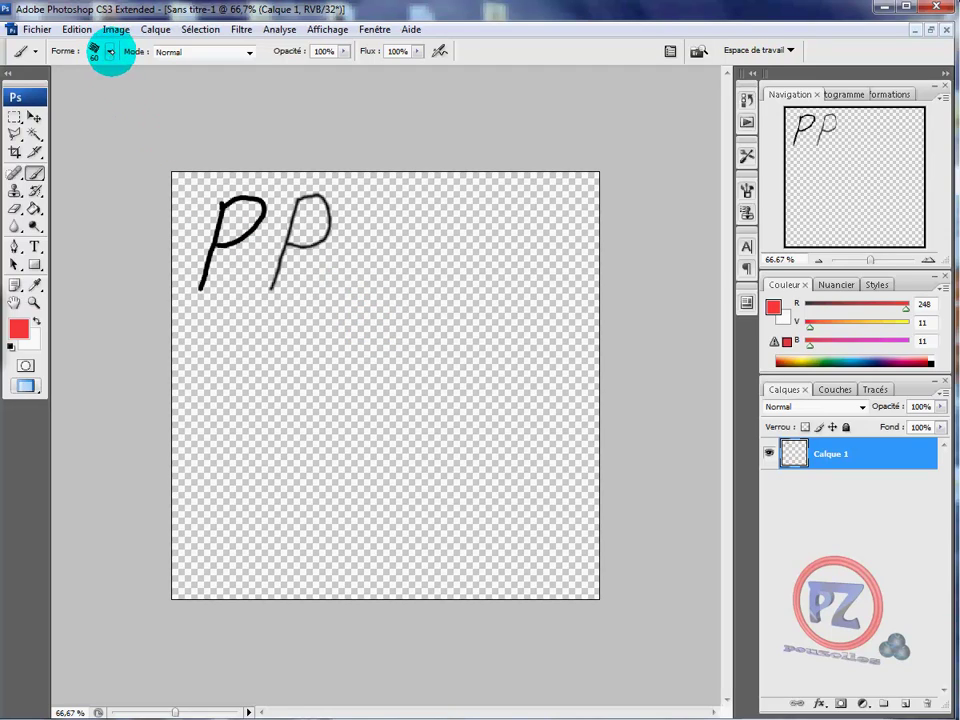
# Set the brush blending mode to Fondu and paint a red wavy stroke across the middle of the canvas
pyautogui.click(249, 52)
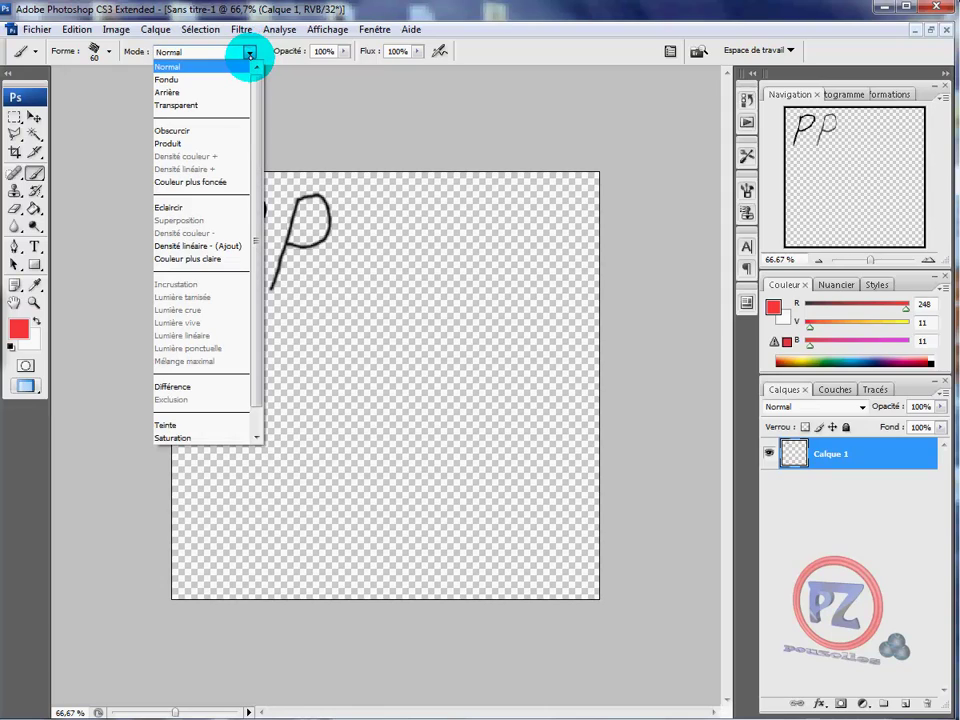
pyautogui.click(237, 80)
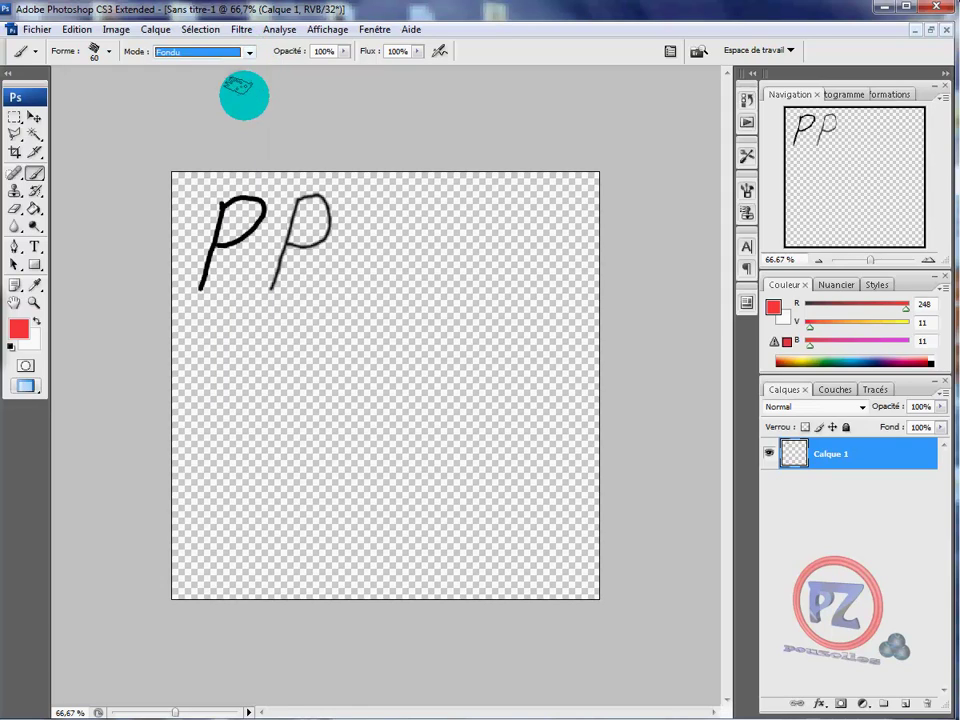
pyautogui.moveTo(313, 347)
pyautogui.mouseDown()
pyautogui.moveTo(363, 292)
pyautogui.moveTo(378, 288)
pyautogui.moveTo(391, 293)
pyautogui.moveTo(398, 352)
pyautogui.moveTo(421, 362)
pyautogui.moveTo(445, 335)
pyautogui.moveTo(487, 238)
pyautogui.mouseUp()
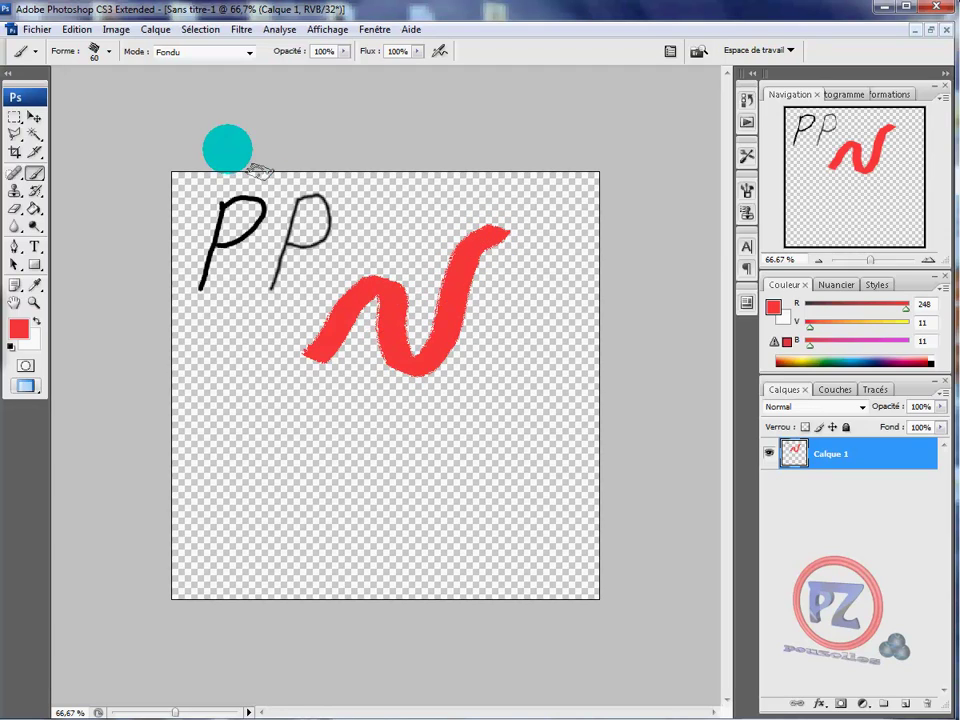
# Set the brush blending mode to Normal and paint a second red wavy stroke just below the first one
pyautogui.click(249, 53)
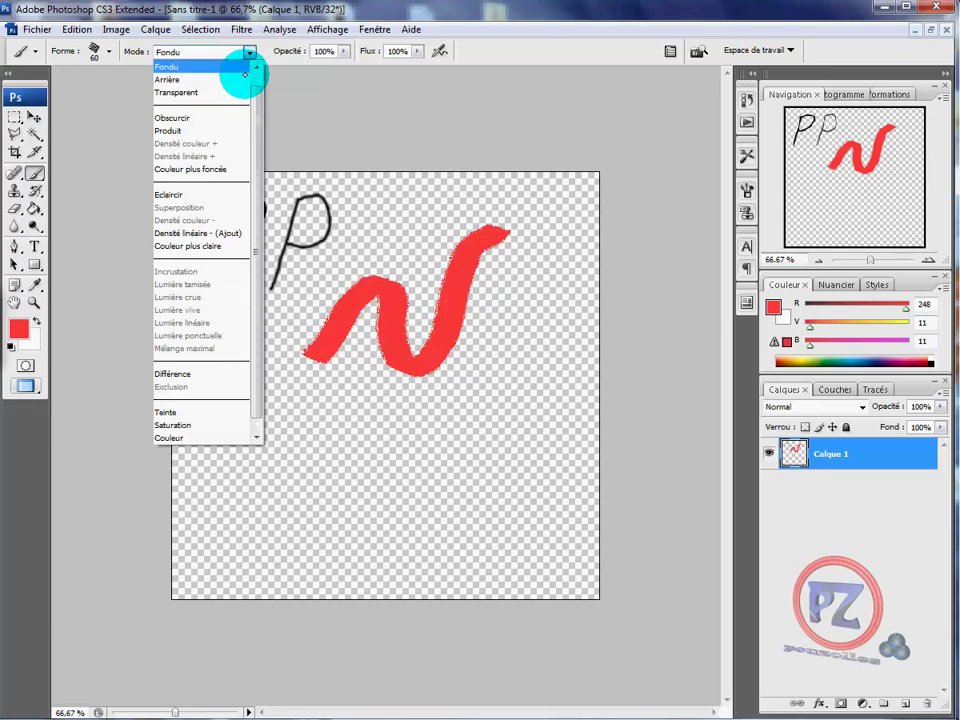
pyautogui.scroll(1, 255, 70)
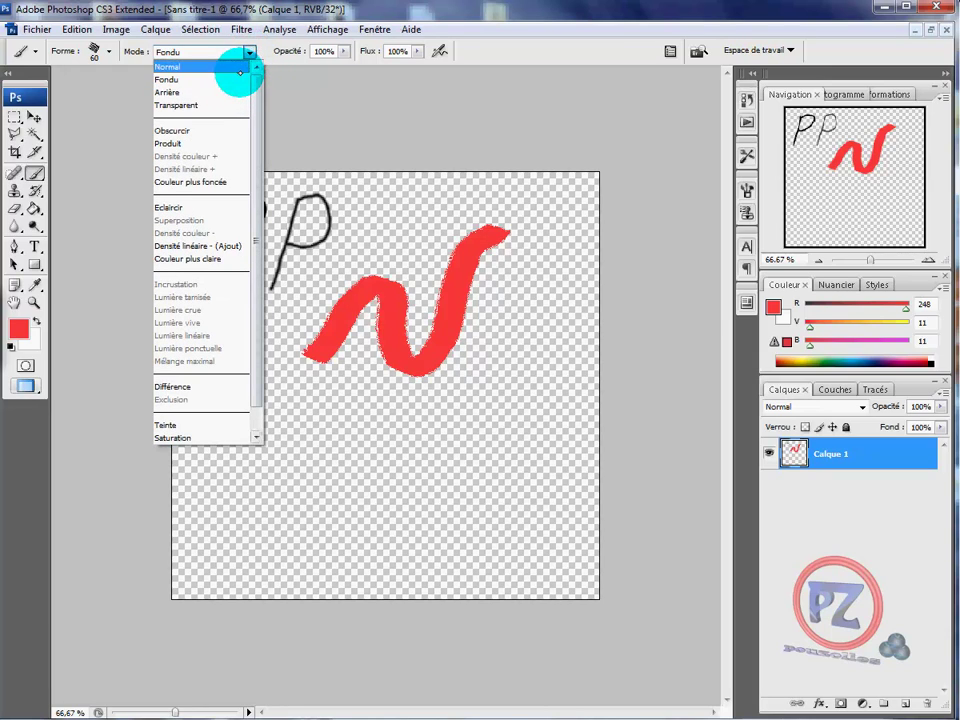
pyautogui.click(252, 66)
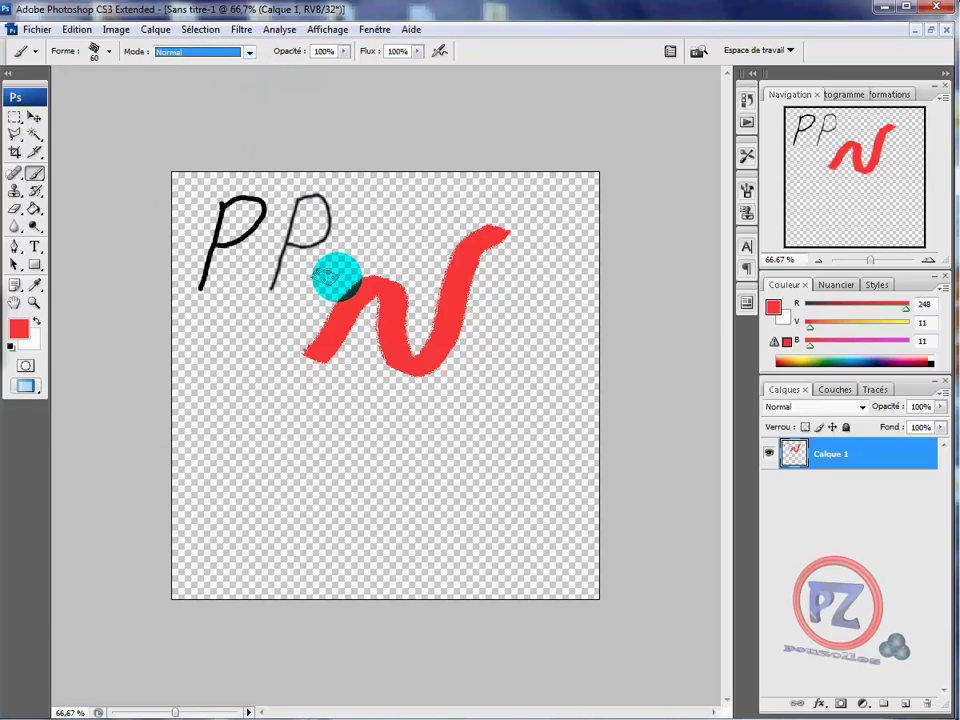
pyautogui.moveTo(337, 393)
pyautogui.mouseDown()
pyautogui.moveTo(386, 403)
pyautogui.moveTo(406, 400)
pyautogui.moveTo(444, 369)
pyautogui.moveTo(510, 266)
pyautogui.mouseUp()
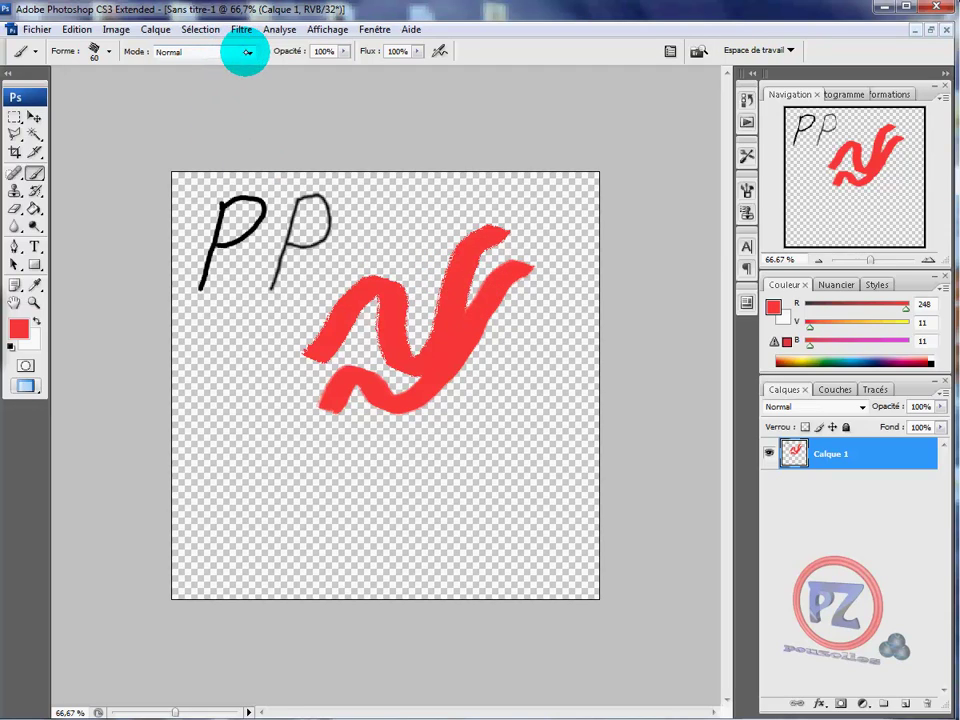
# Try the Transparent blending mode, switch to Saturation, and paint a long red wavy stroke across the lower part of the canvas
pyautogui.click(250, 52)
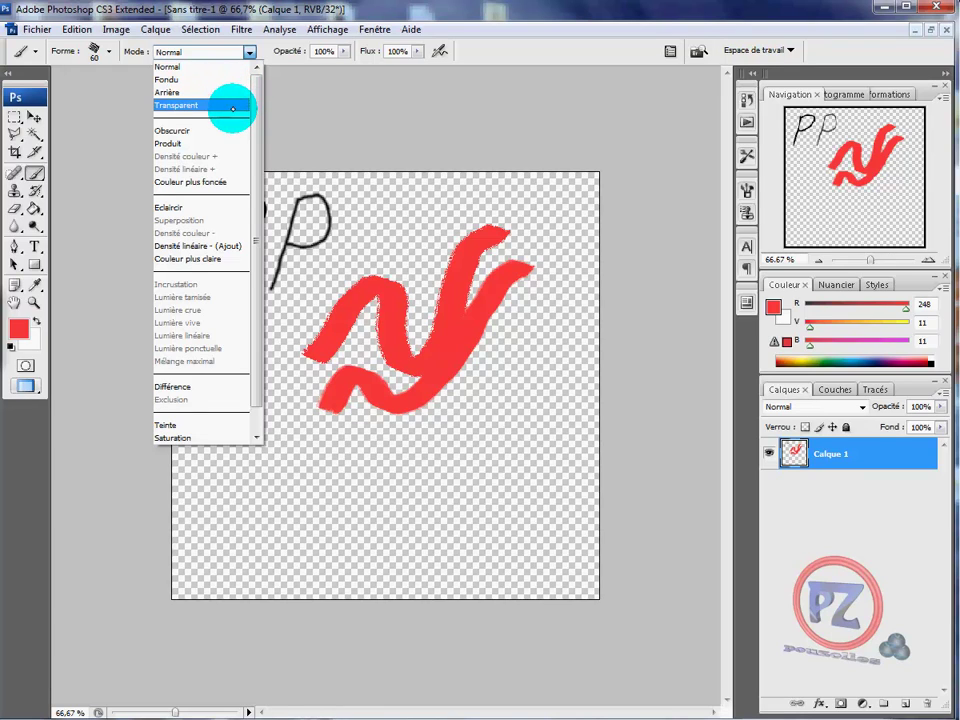
pyautogui.click(233, 107)
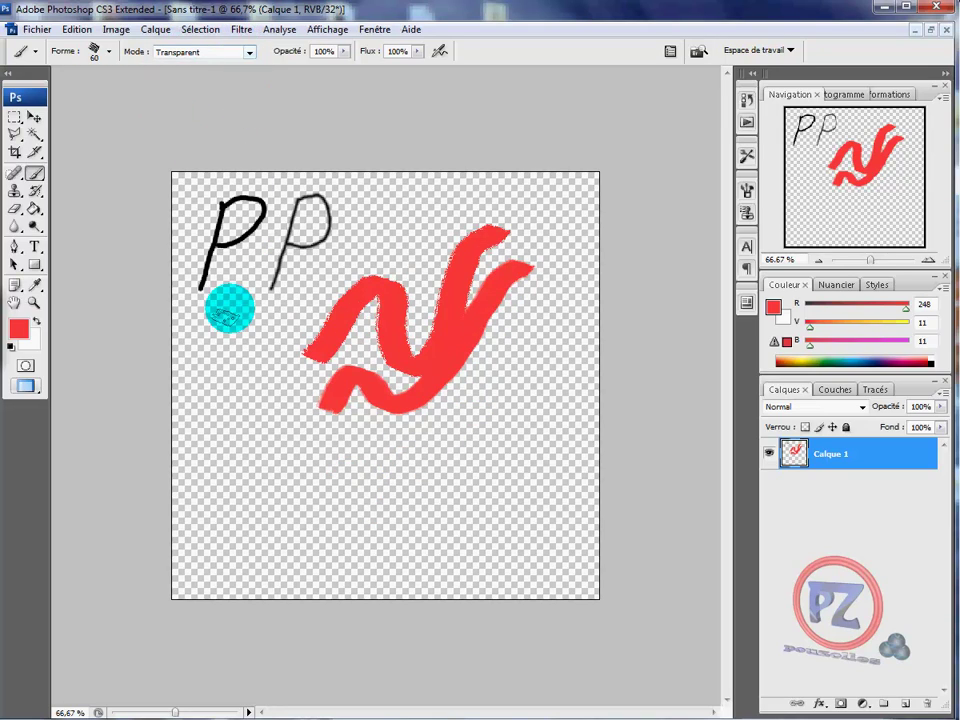
pyautogui.click(248, 53)
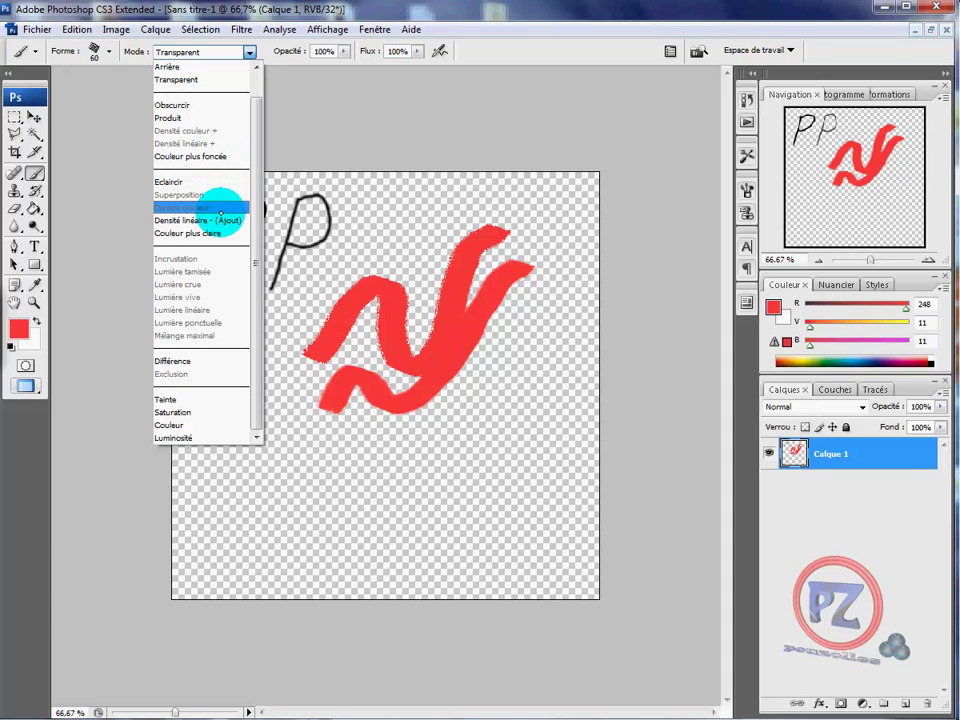
pyautogui.click(227, 414)
pyautogui.moveTo(260, 513)
pyautogui.mouseDown()
pyautogui.moveTo(322, 454)
pyautogui.moveTo(343, 473)
pyautogui.moveTo(351, 521)
pyautogui.moveTo(471, 414)
pyautogui.moveTo(533, 381)
pyautogui.mouseUp()
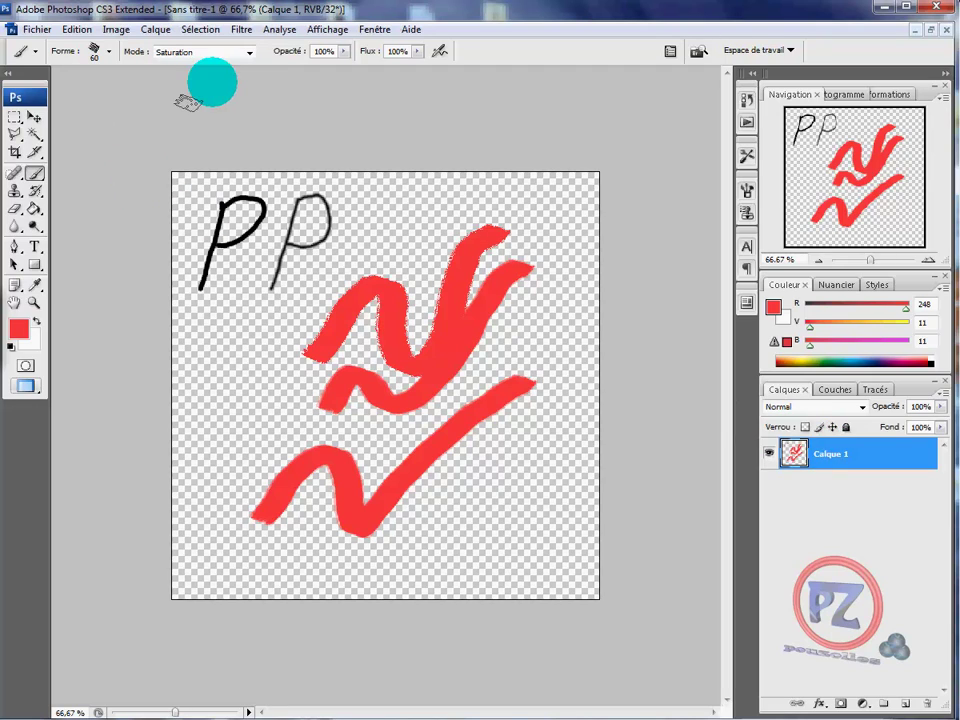
# Set the brush blending mode back to Normal
pyautogui.click(250, 52)
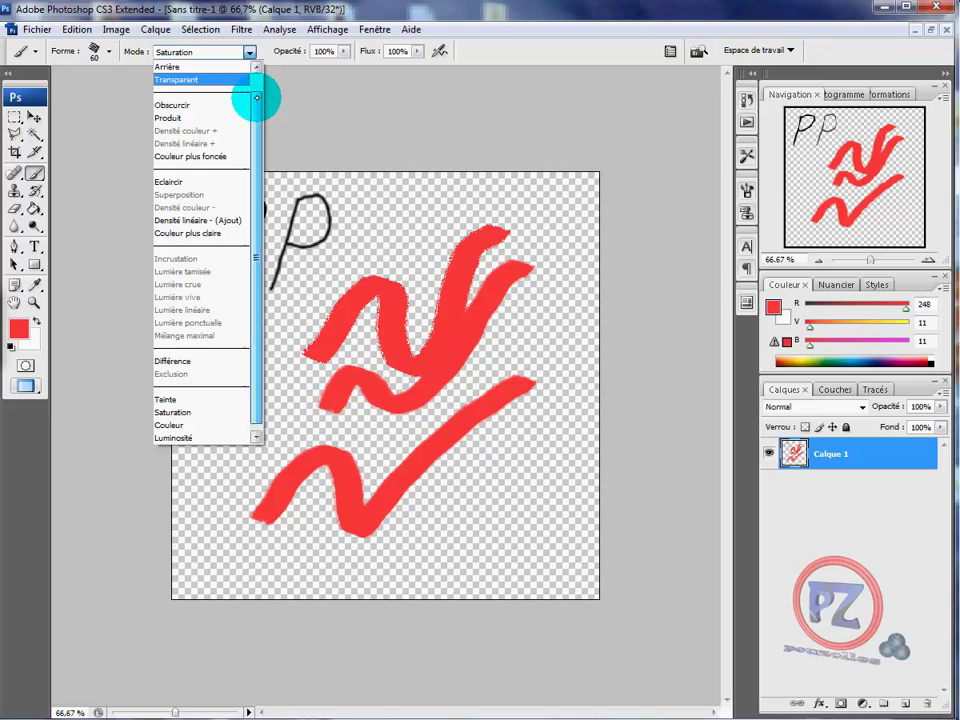
pyautogui.scroll(1, 258, 70)
pyautogui.click(236, 65)
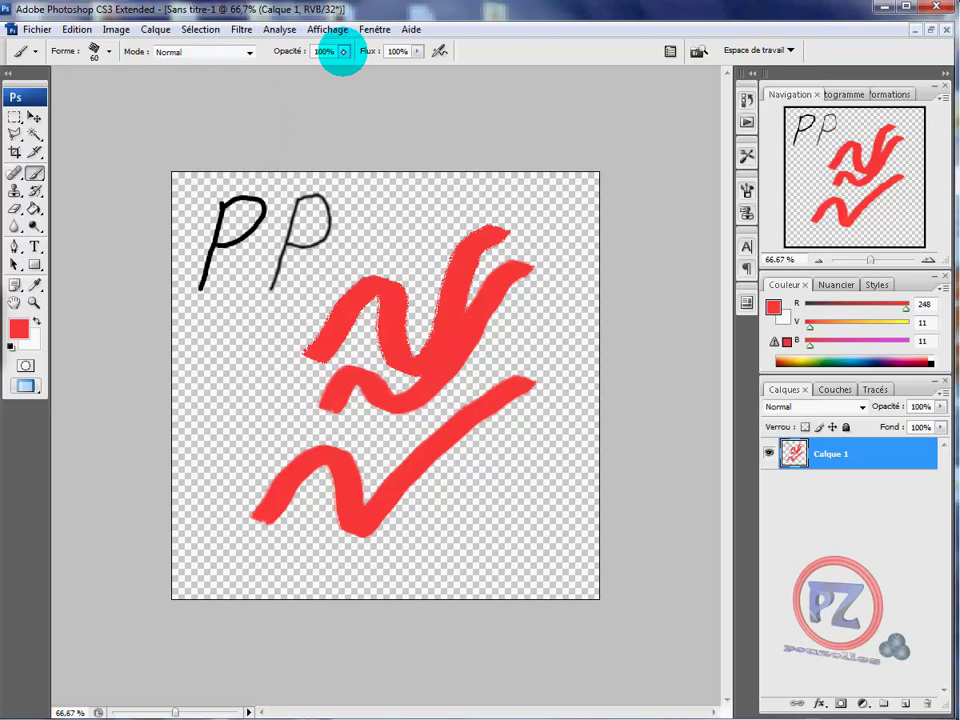
# Lower the brush opacity to 43% and paint a translucent red wavy stroke plus a P over the first black letter
pyautogui.click(342, 52)
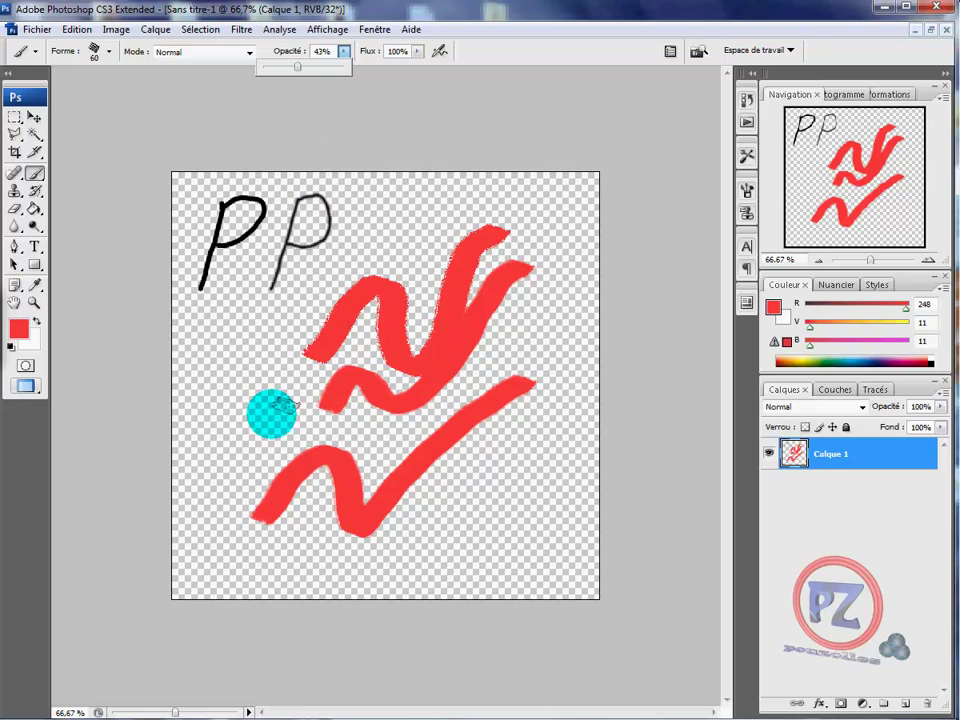
pyautogui.click(206, 440)
pyautogui.moveTo(218, 407)
pyautogui.mouseDown()
pyautogui.moveTo(246, 388)
pyautogui.moveTo(261, 396)
pyautogui.moveTo(274, 388)
pyautogui.moveTo(268, 365)
pyautogui.moveTo(294, 289)
pyautogui.moveTo(328, 242)
pyautogui.moveTo(388, 212)
pyautogui.moveTo(389, 234)
pyautogui.mouseUp()
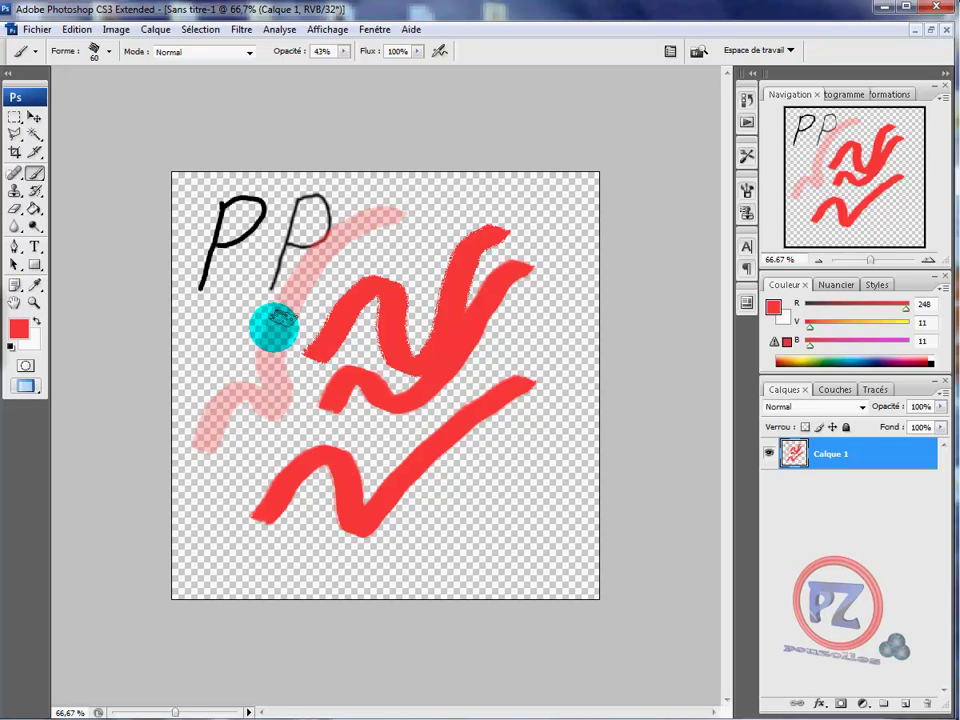
pyautogui.moveTo(199, 326)
pyautogui.mouseDown()
pyautogui.moveTo(219, 203)
pyautogui.moveTo(247, 175)
pyautogui.moveTo(234, 200)
pyautogui.moveTo(258, 190)
pyautogui.moveTo(263, 207)
pyautogui.moveTo(248, 243)
pyautogui.moveTo(227, 252)
pyautogui.moveTo(240, 231)
pyautogui.moveTo(230, 272)
pyautogui.moveTo(237, 210)
pyautogui.mouseUp()
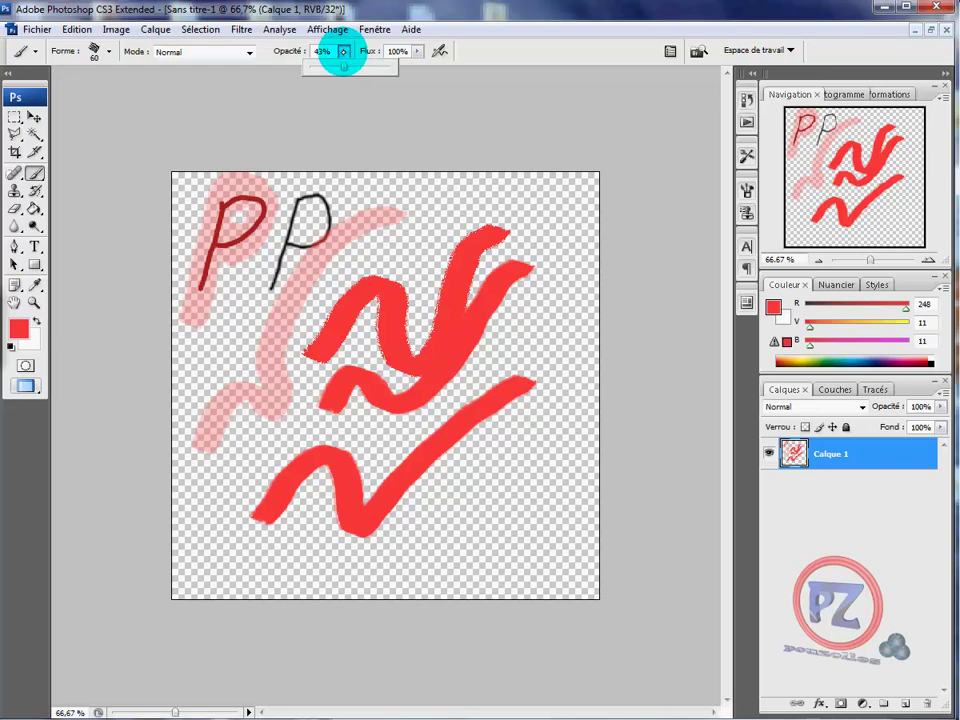
# Set the brush opacity to 100% and the flow to 45%, and paint a red wavy stroke near the canvas's lower-right corner
pyautogui.moveTo(344, 67); pyautogui.dragTo(381, 63)
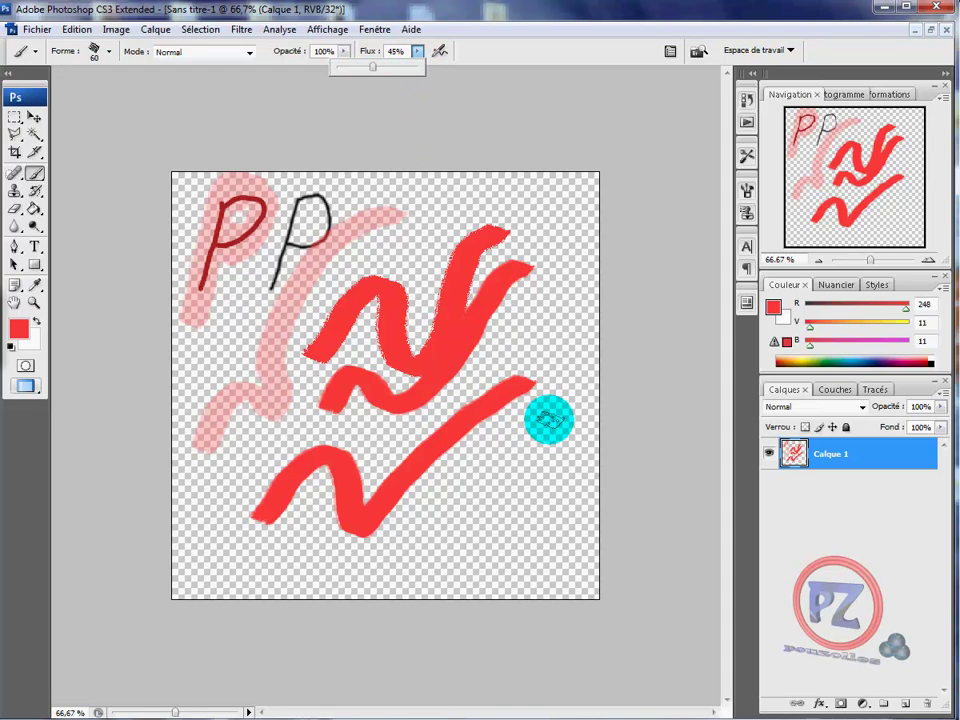
pyautogui.moveTo(549, 421)
pyautogui.mouseDown()
pyautogui.moveTo(495, 469)
pyautogui.moveTo(483, 497)
pyautogui.moveTo(499, 516)
pyautogui.moveTo(495, 534)
pyautogui.moveTo(437, 552)
pyautogui.moveTo(425, 570)
pyautogui.moveTo(435, 540)
pyautogui.mouseUp()
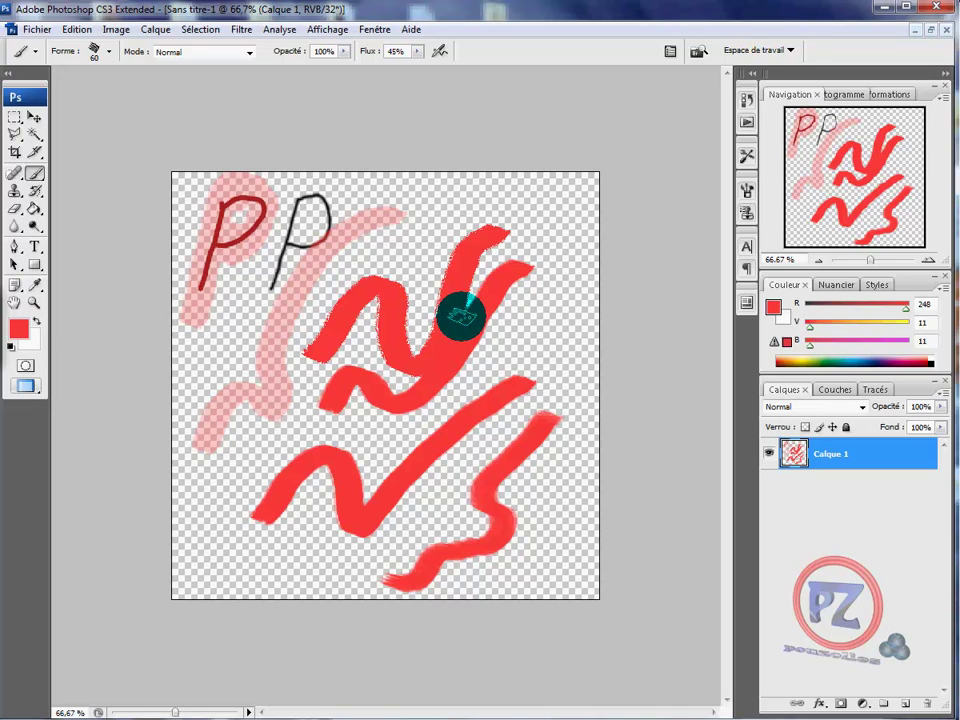
# Step back and forth through the history and undo every thick stroke, back to the two small black letters P
pyautogui.hotkey('ctrl', 'alt', 'z')
pyautogui.hotkey('ctrl', 'alt', 'z')
pyautogui.hotkey('ctrl', 'alt', 'z')
pyautogui.hotkey('ctrl', 'alt', 'z')
pyautogui.hotkey('ctrl', 'alt', 'z')
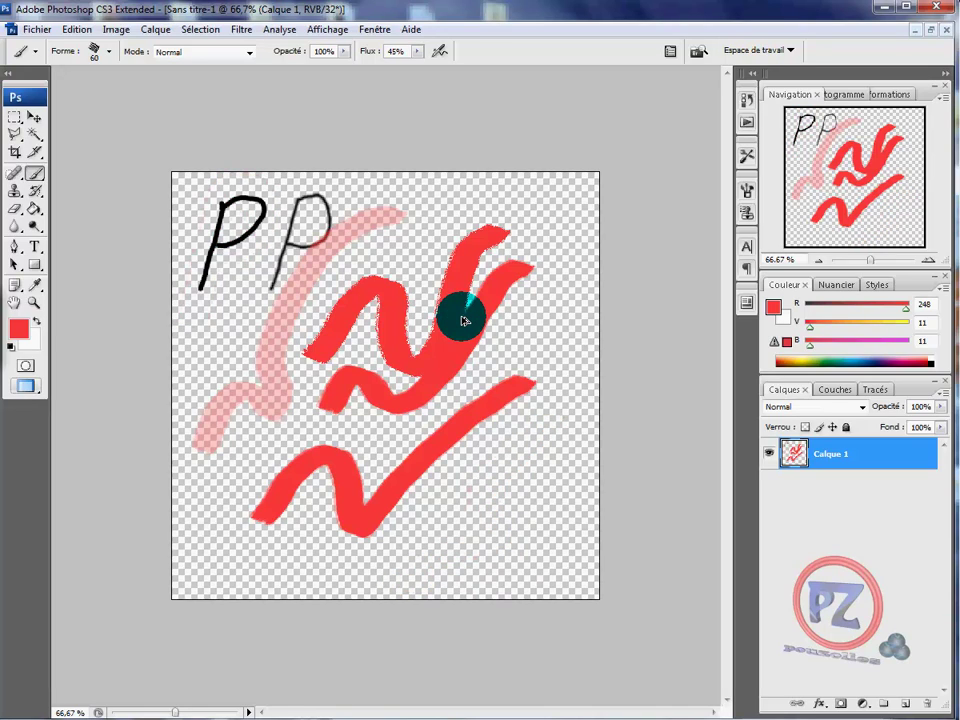
pyautogui.hotkey('ctrl', 'alt', 'z')
pyautogui.hotkey('ctrl', 'alt', 'z')
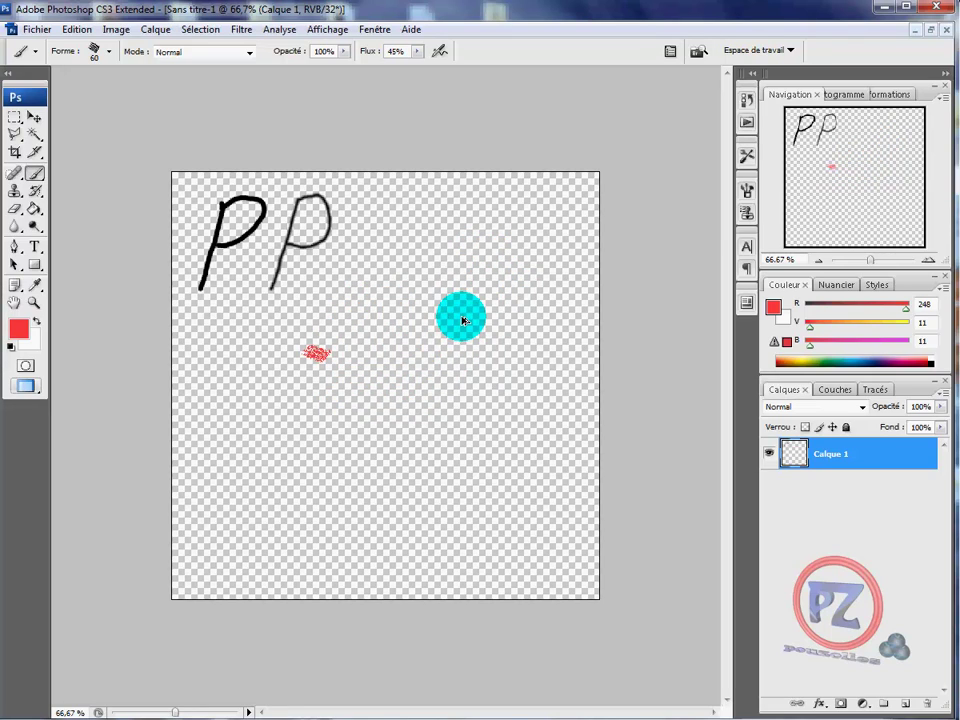
pyautogui.hotkey('ctrl', 'shift', 'z')
pyautogui.hotkey('ctrl', 'shift', 'z')
pyautogui.hotkey('ctrl', 'shift', 'z')
pyautogui.hotkey('ctrl', 'shift', 'z')
pyautogui.hotkey('ctrl', 'shift', 'z')
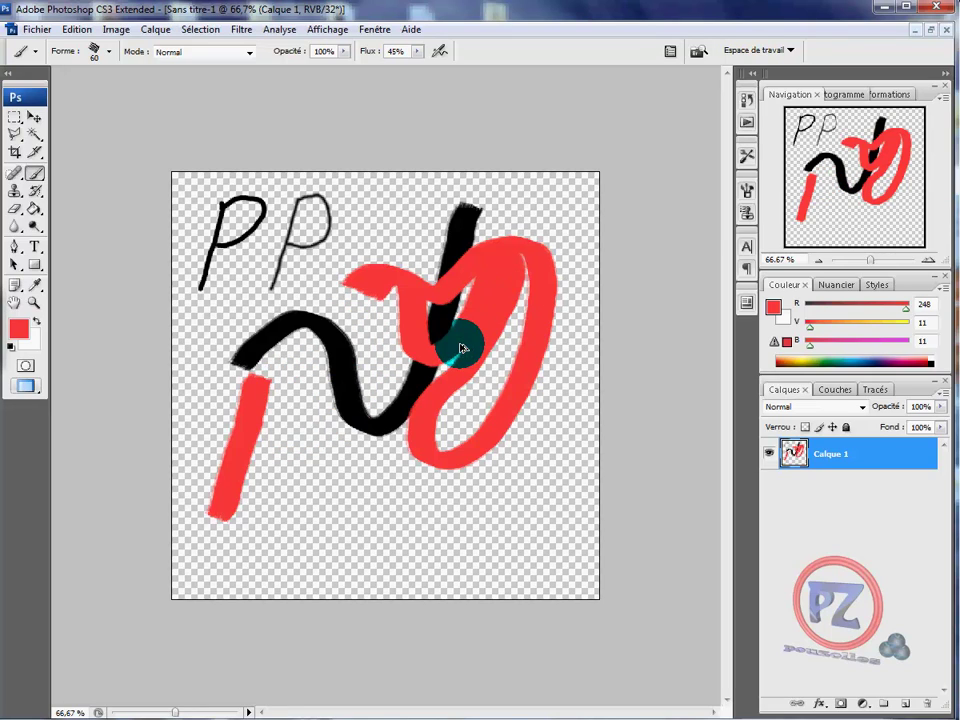
pyautogui.hotkey('ctrl', 'alt', 'z')
pyautogui.hotkey('ctrl', 'alt', 'z')
pyautogui.hotkey('ctrl', 'alt', 'z')
pyautogui.hotkey('ctrl', 'alt', 'z')
pyautogui.hotkey('ctrl', 'alt', 'z')
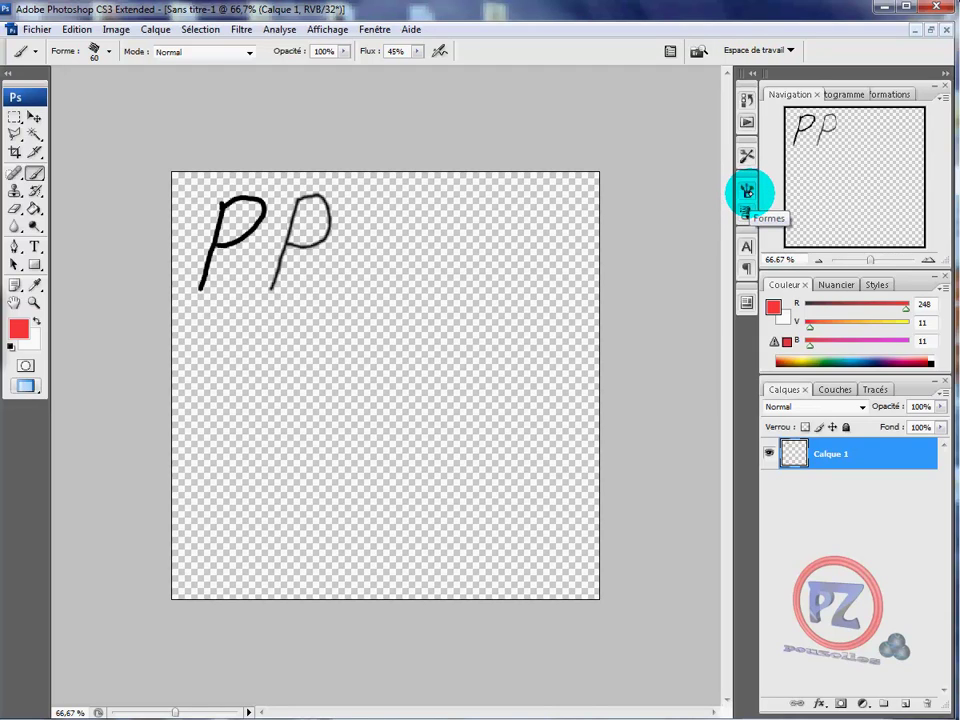
# Open the Formes brush settings and try the Dynamique de forme and Diffusion options, switching each one off again
pyautogui.click(746, 194)
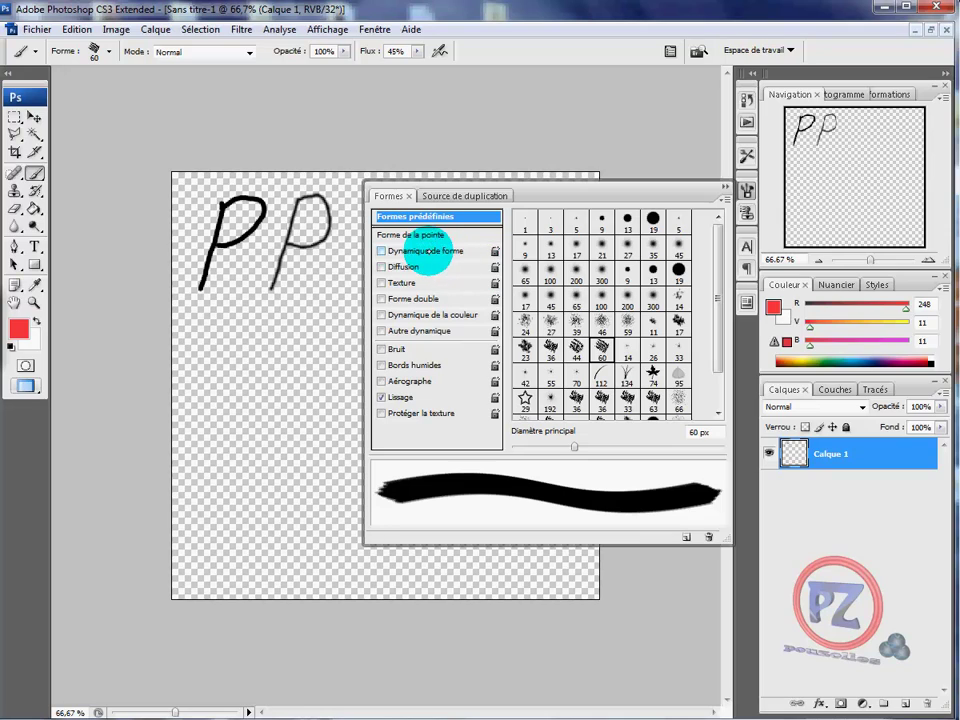
pyautogui.click(381, 251)
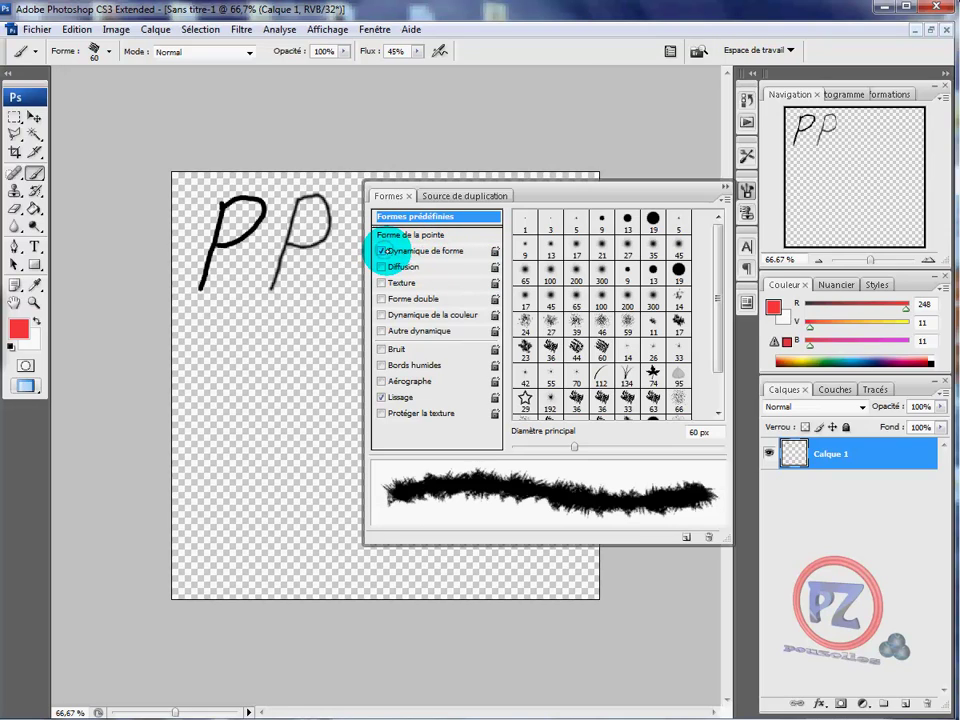
pyautogui.click(413, 251)
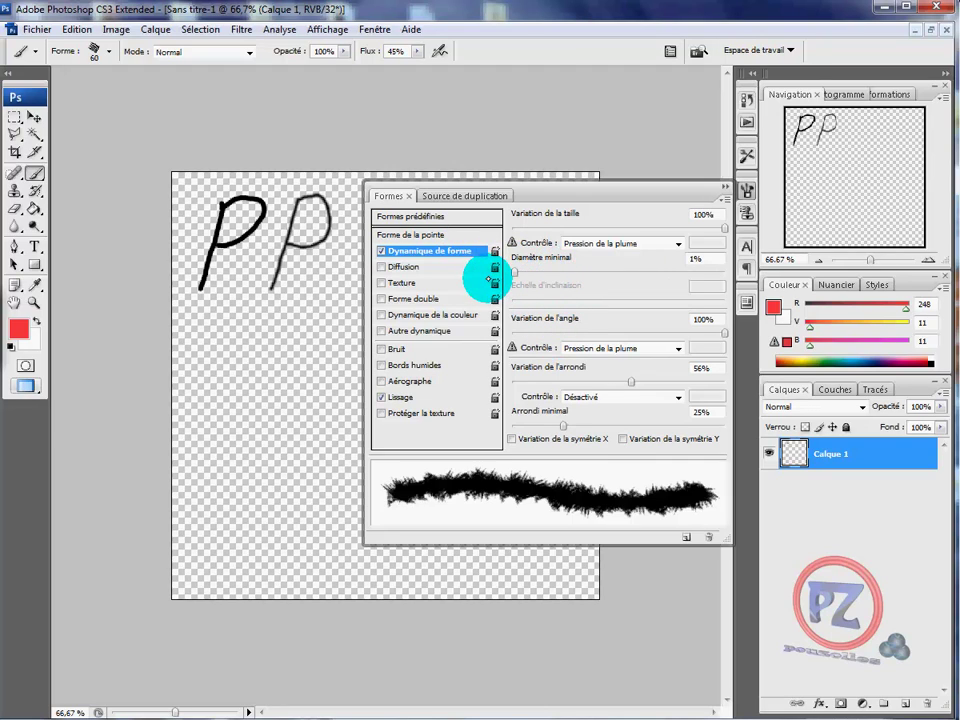
pyautogui.click(381, 251)
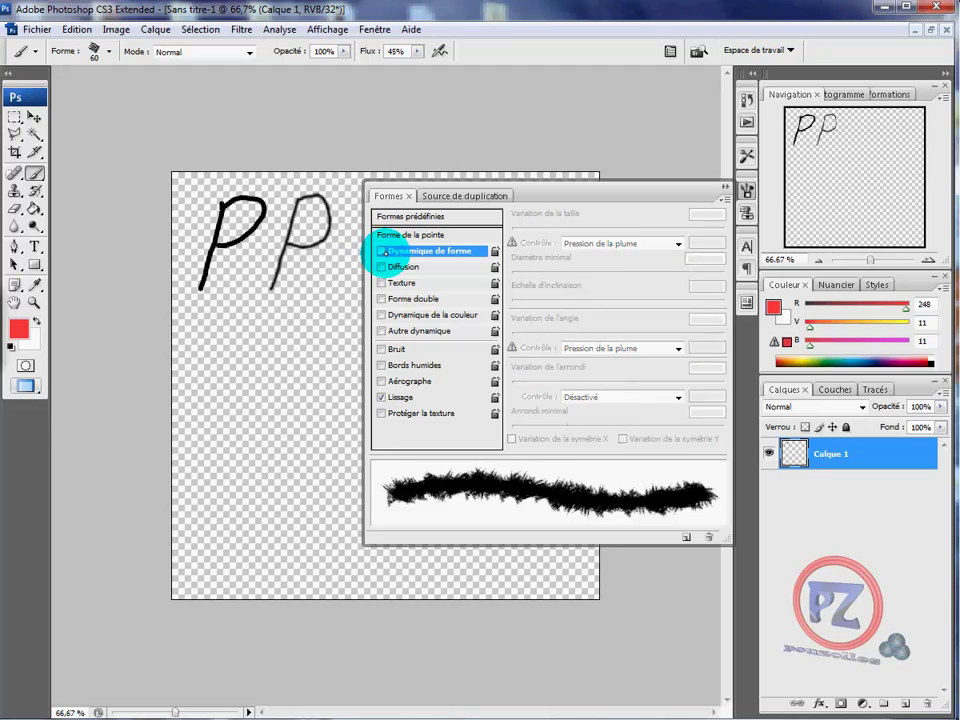
pyautogui.click(381, 267)
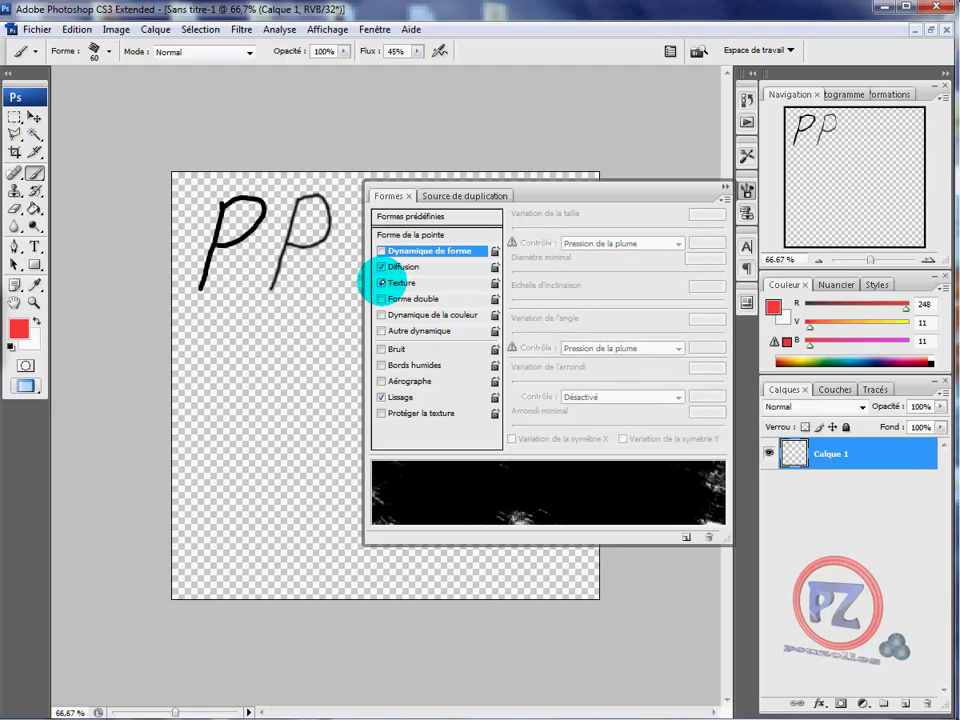
pyautogui.click(381, 267)
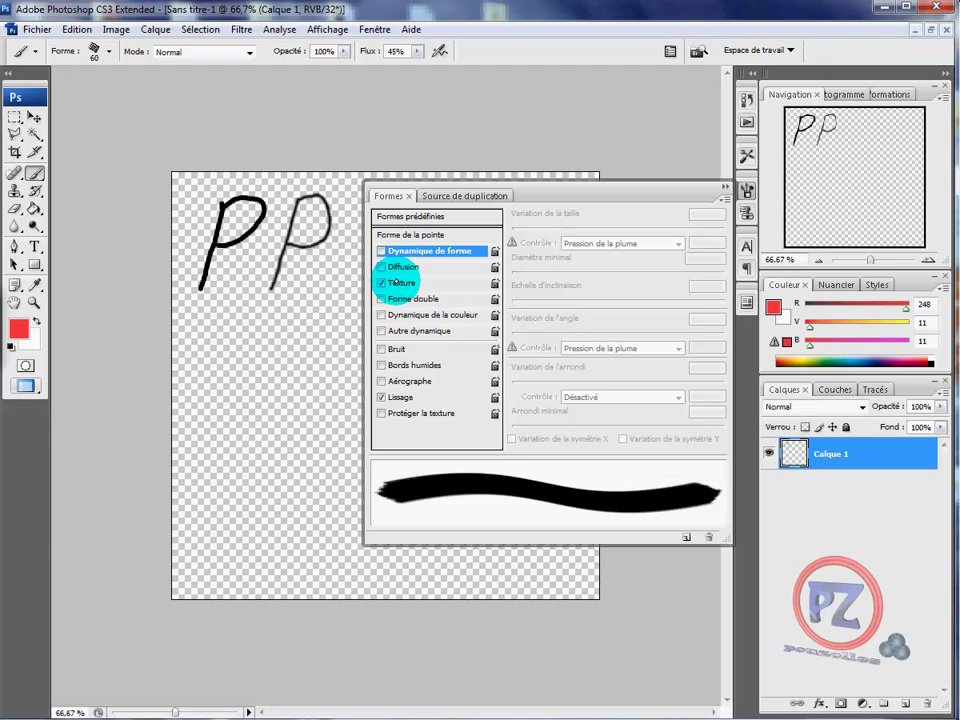
# Choose the multicolored pattern as the brush's Texture and paint a curved red stroke below the letters P
pyautogui.click(400, 283)
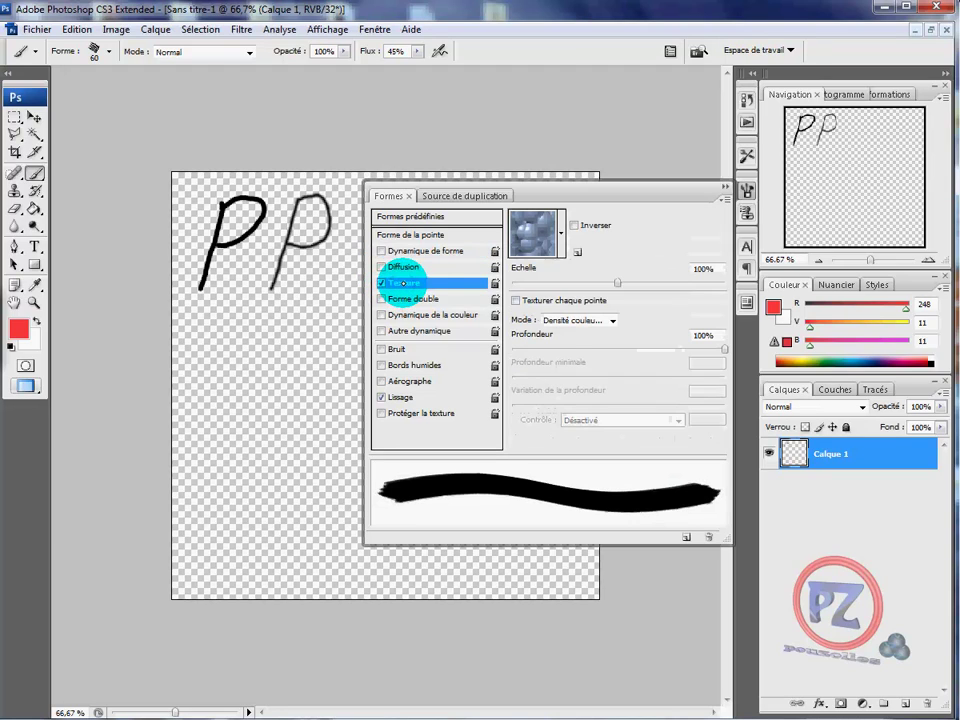
pyautogui.click(562, 231)
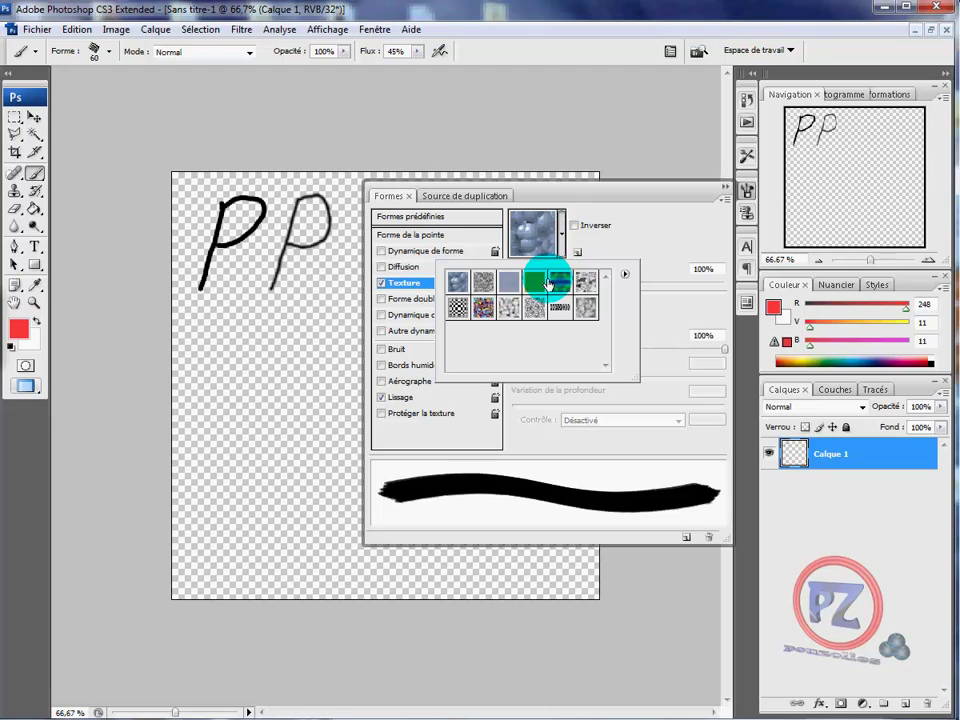
pyautogui.click(485, 307)
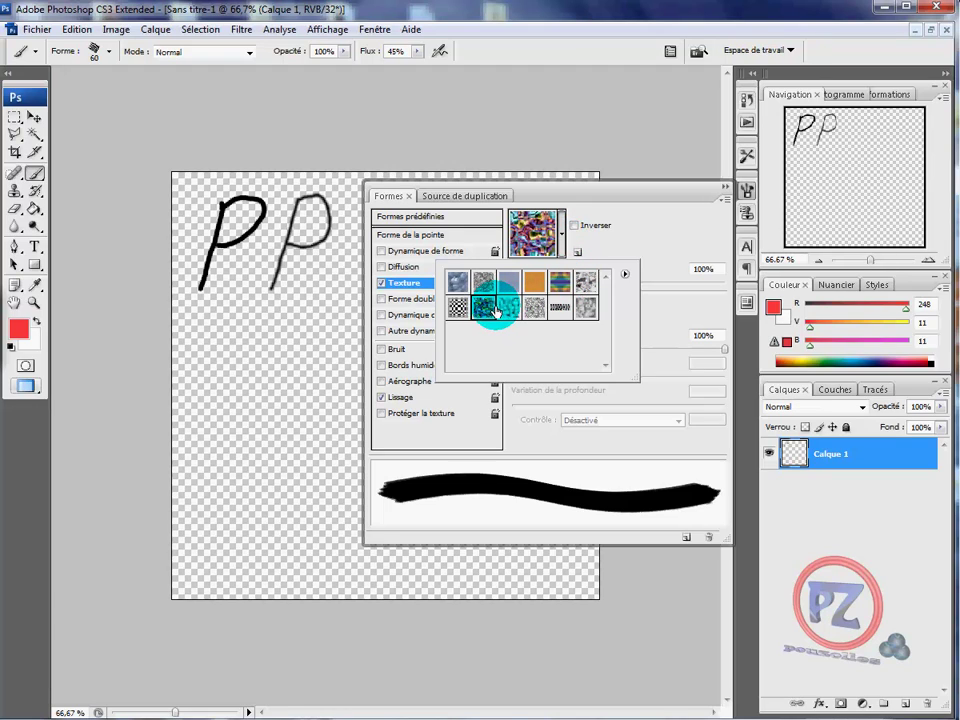
pyautogui.click(637, 226)
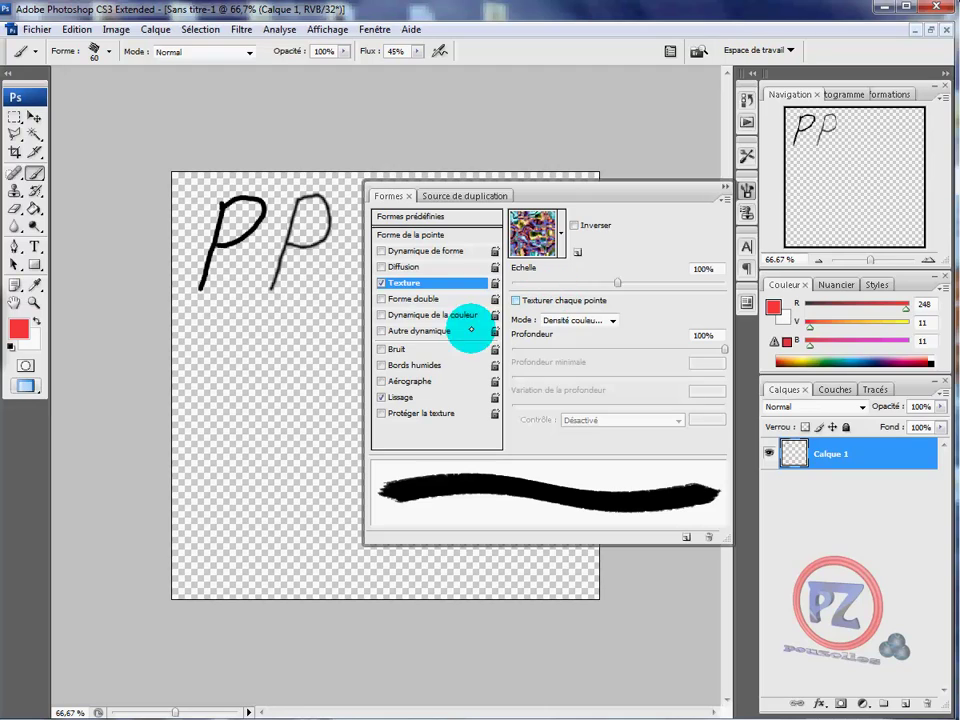
pyautogui.moveTo(229, 420)
pyautogui.mouseDown()
pyautogui.moveTo(246, 354)
pyautogui.moveTo(283, 357)
pyautogui.moveTo(290, 369)
pyautogui.moveTo(272, 460)
pyautogui.moveTo(279, 480)
pyautogui.moveTo(300, 489)
pyautogui.moveTo(300, 538)
pyautogui.moveTo(268, 551)
pyautogui.moveTo(227, 514)
pyautogui.moveTo(216, 484)
pyautogui.mouseUp()
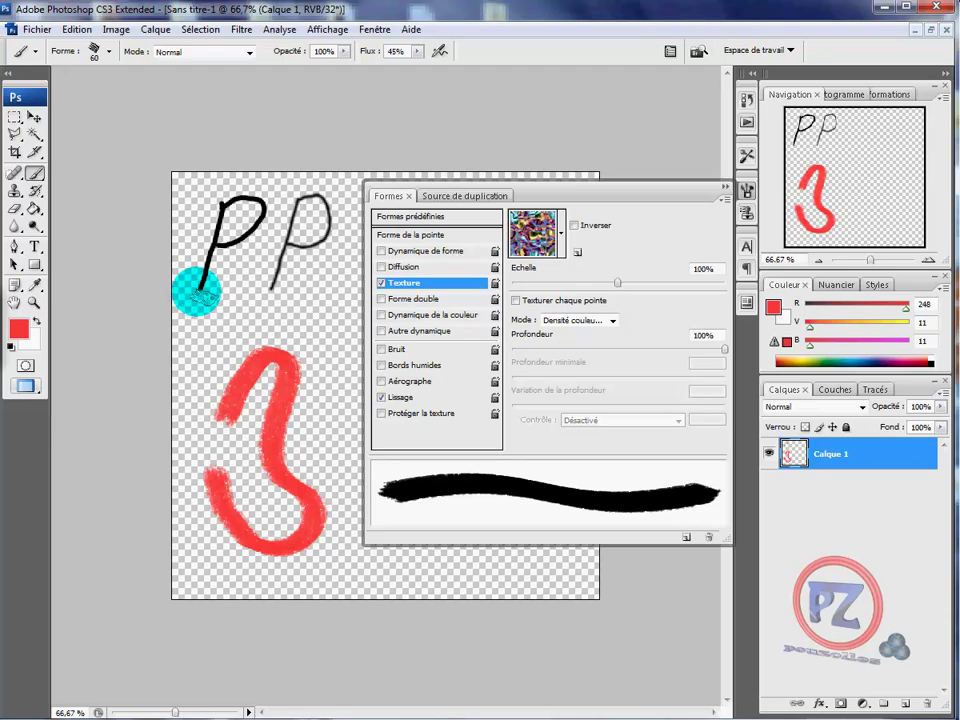
# With the Brush tool active, turn off Texture, enable Forme double and display its settings
pyautogui.click(34, 117)
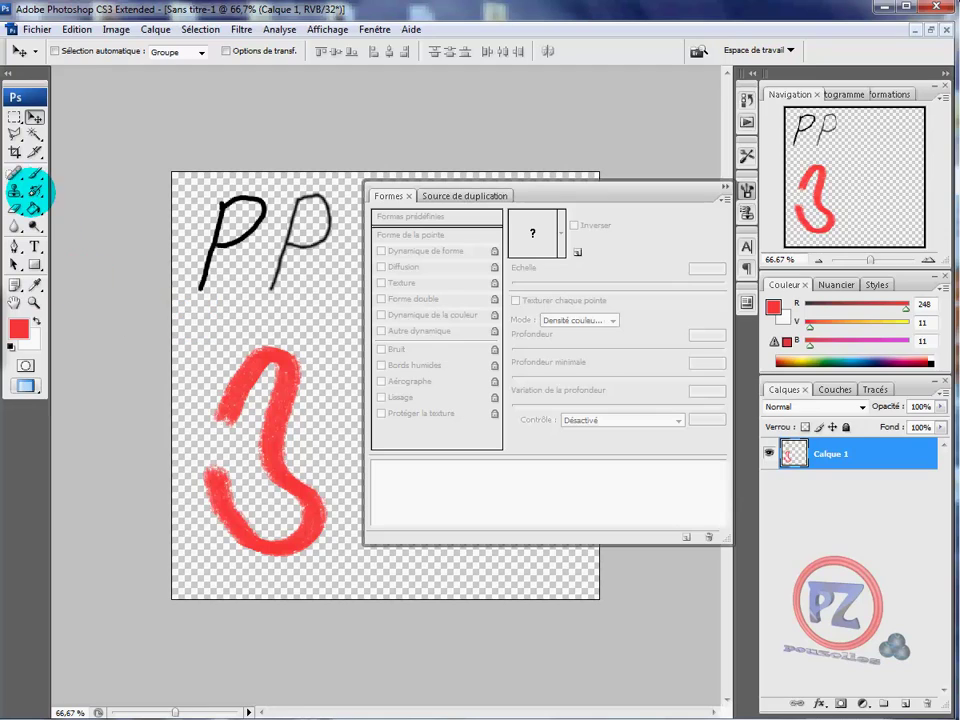
pyautogui.click(35, 172)
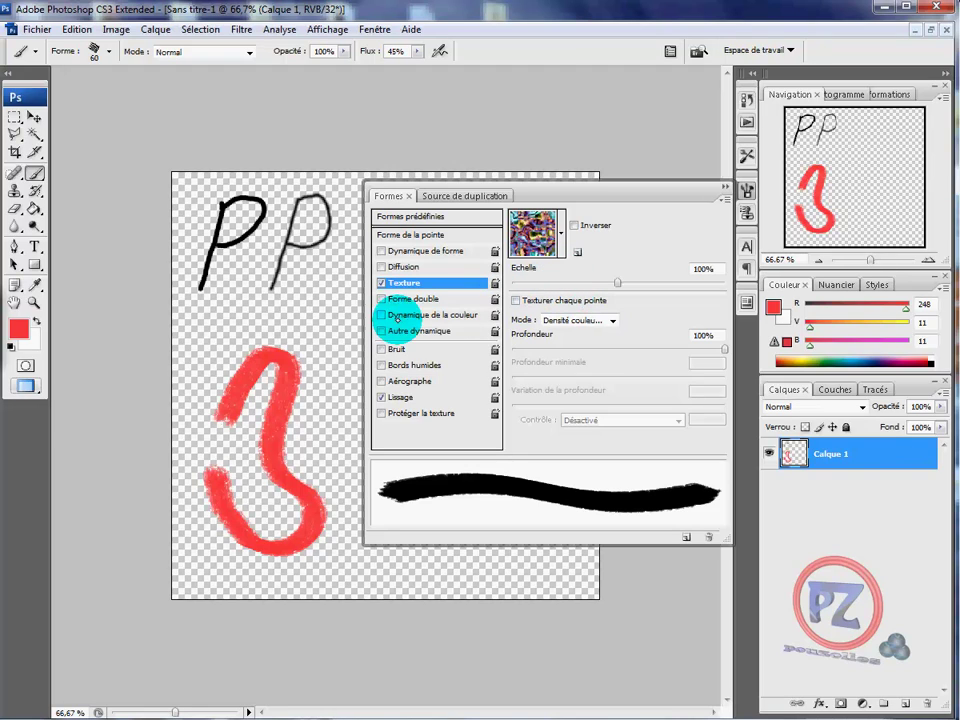
pyautogui.click(381, 283)
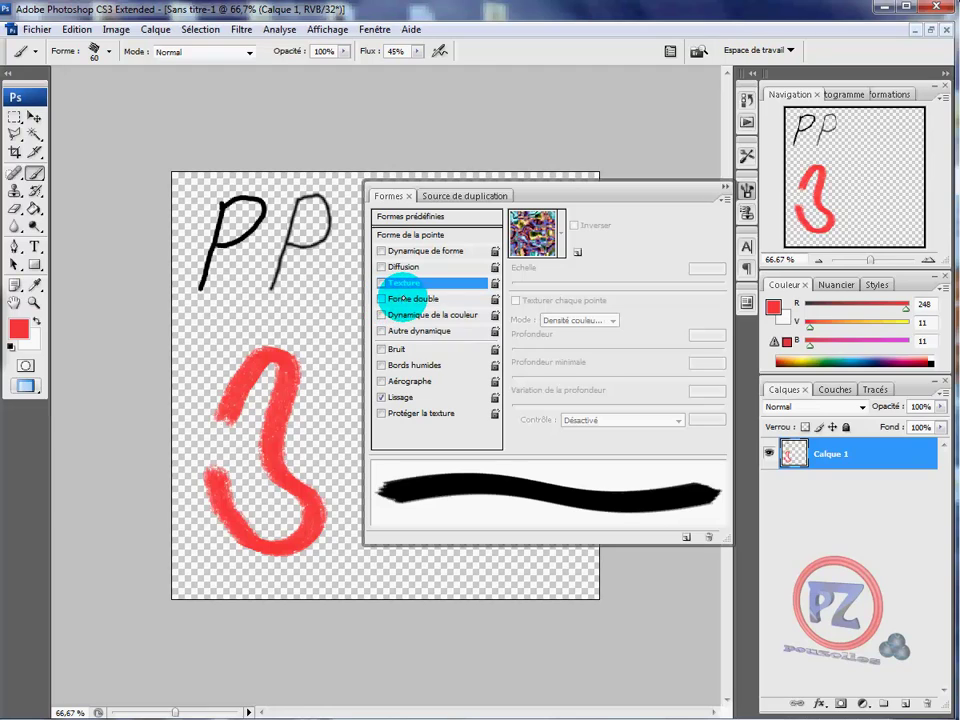
pyautogui.click(381, 299)
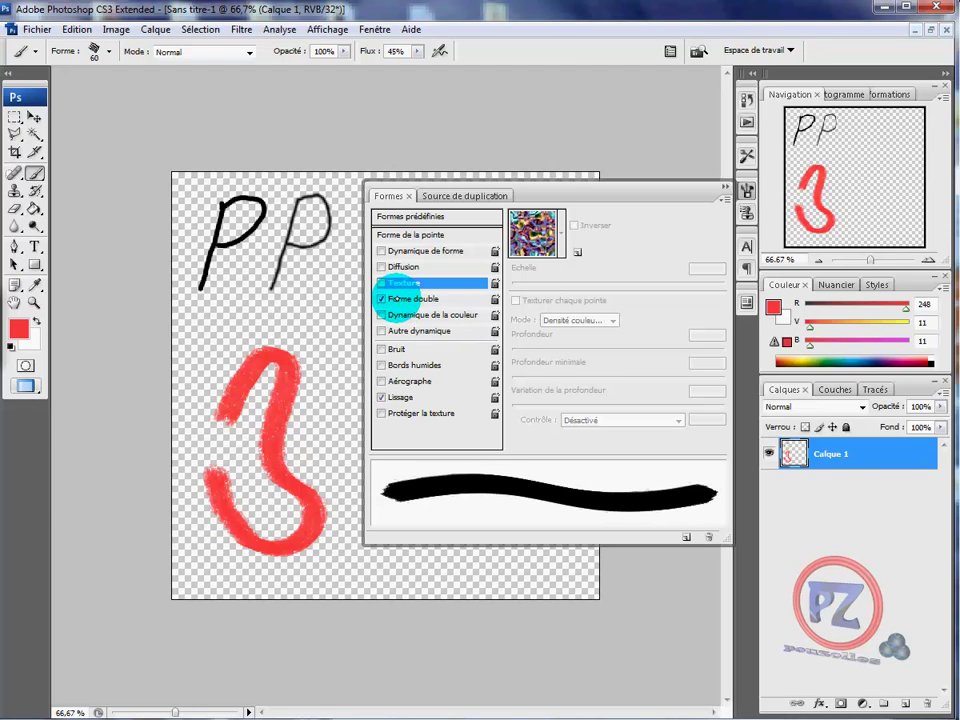
pyautogui.click(402, 299)
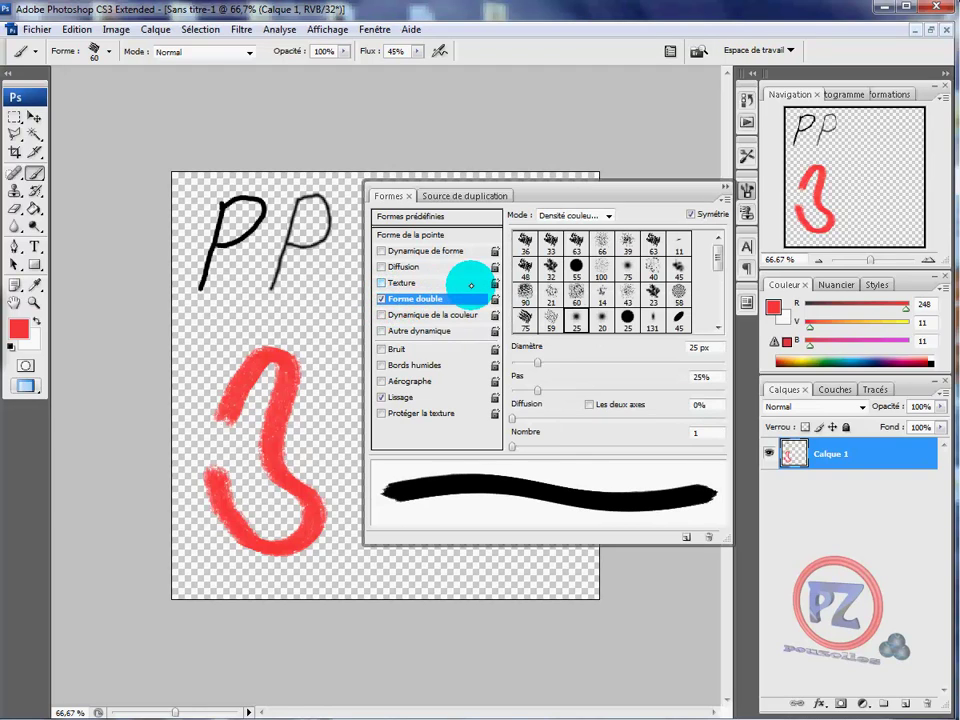
# Choose the 23 px splatter tip as the Forme double brush and paint a wavy red stroke beside the second letter P
pyautogui.click(652, 292)
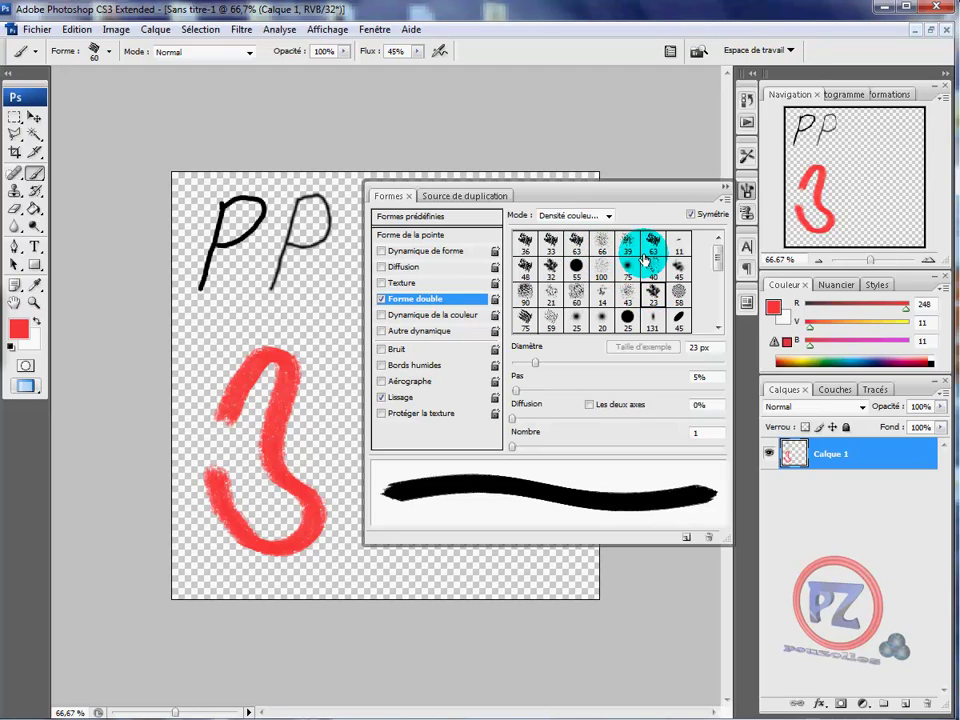
pyautogui.click(723, 189)
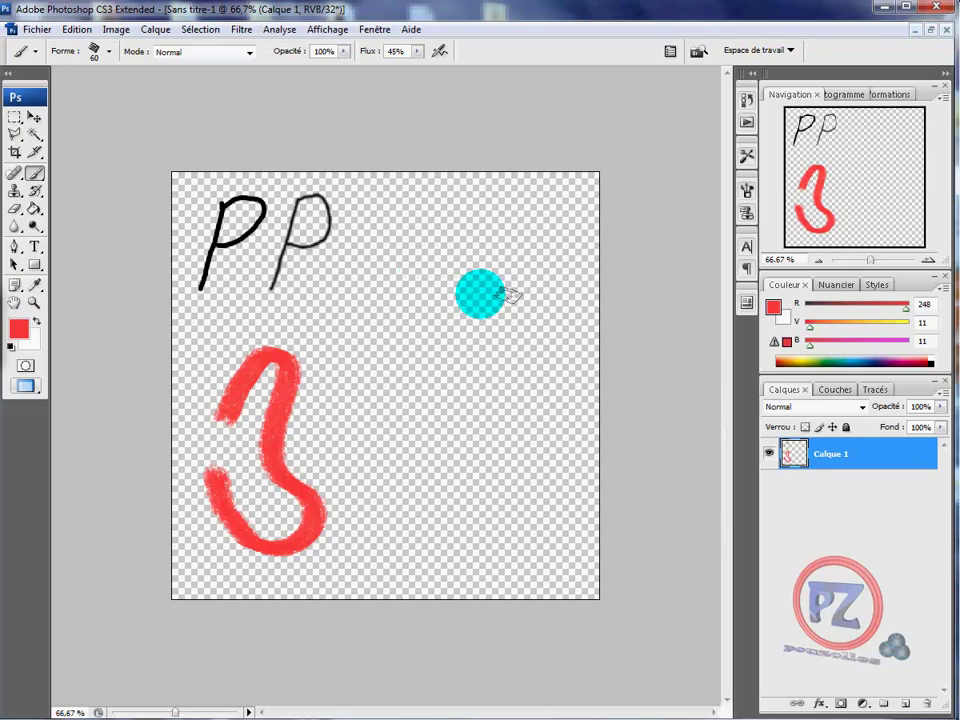
pyautogui.moveTo(392, 214)
pyautogui.mouseDown()
pyautogui.moveTo(378, 256)
pyautogui.moveTo(410, 266)
pyautogui.moveTo(375, 323)
pyautogui.moveTo(386, 363)
pyautogui.moveTo(355, 410)
pyautogui.moveTo(356, 436)
pyautogui.mouseUp()
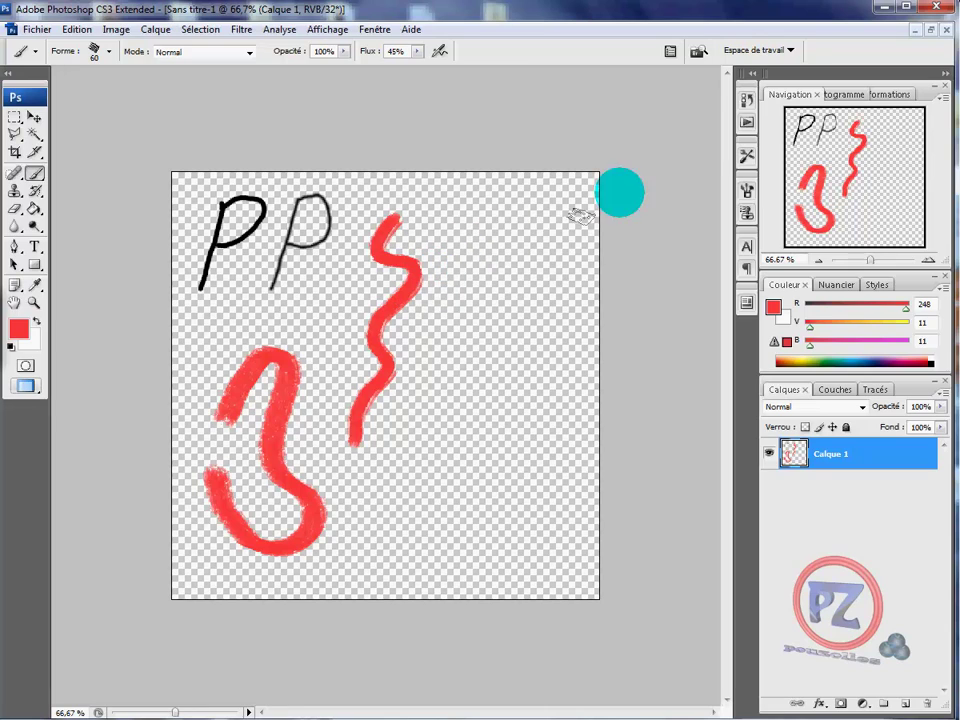
# Turn off Forme double and Lissage, enable Dynamique de forme, and paint a wavy red stroke below the second letter P
pyautogui.click(747, 190)
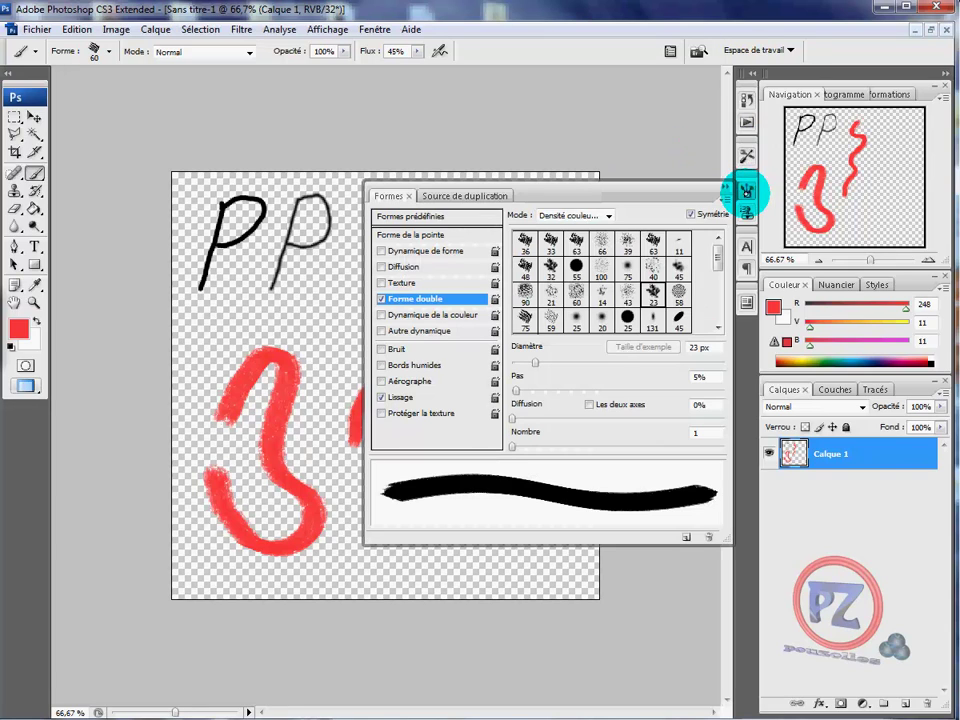
pyautogui.click(381, 298)
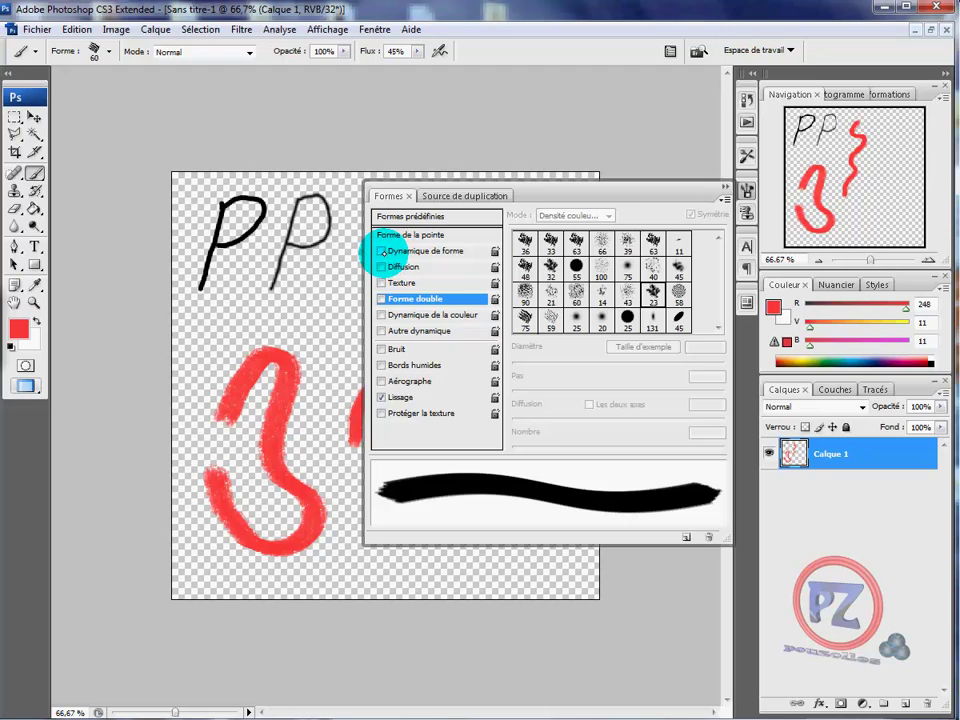
pyautogui.click(382, 252)
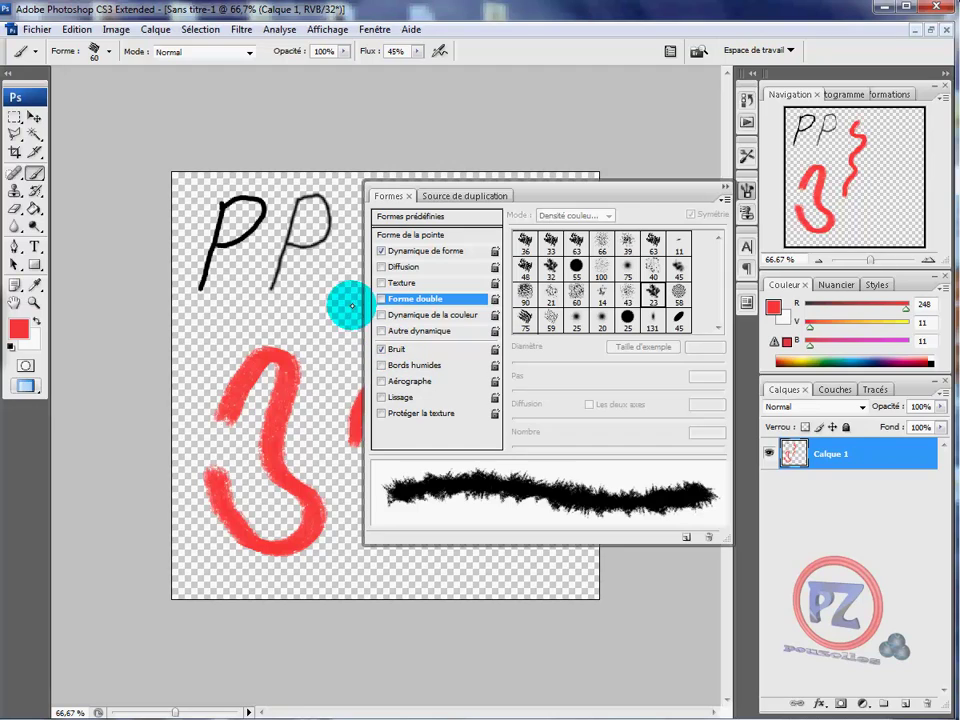
pyautogui.moveTo(333, 287)
pyautogui.mouseDown()
pyautogui.moveTo(317, 369)
pyautogui.moveTo(332, 482)
pyautogui.moveTo(385, 315)
pyautogui.mouseUp()
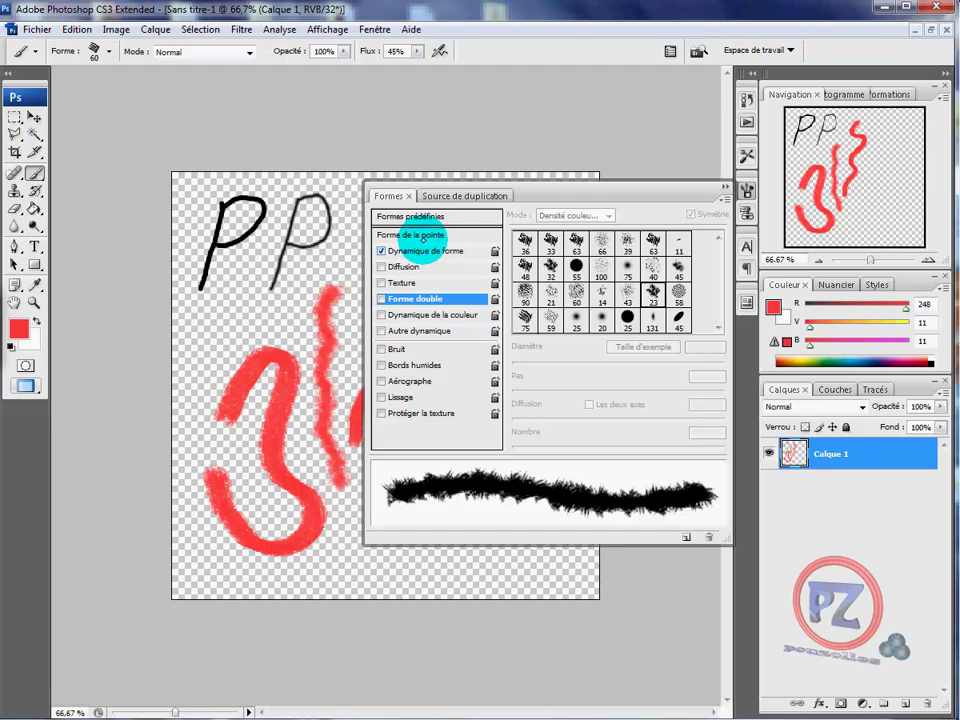
# Paint another wavy red stroke with Dynamique de forme active, beyond the smooth wavy stroke
pyautogui.click(447, 196)
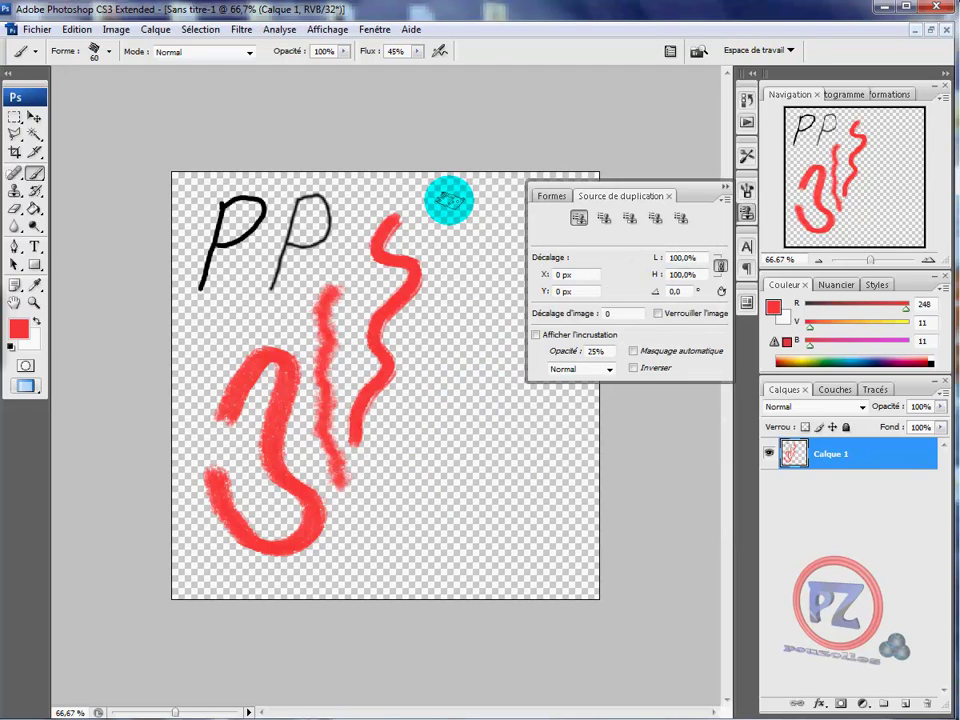
pyautogui.moveTo(456, 226)
pyautogui.mouseDown()
pyautogui.moveTo(473, 305)
pyautogui.moveTo(456, 325)
pyautogui.moveTo(480, 345)
pyautogui.moveTo(458, 396)
pyautogui.moveTo(455, 445)
pyautogui.mouseUp()
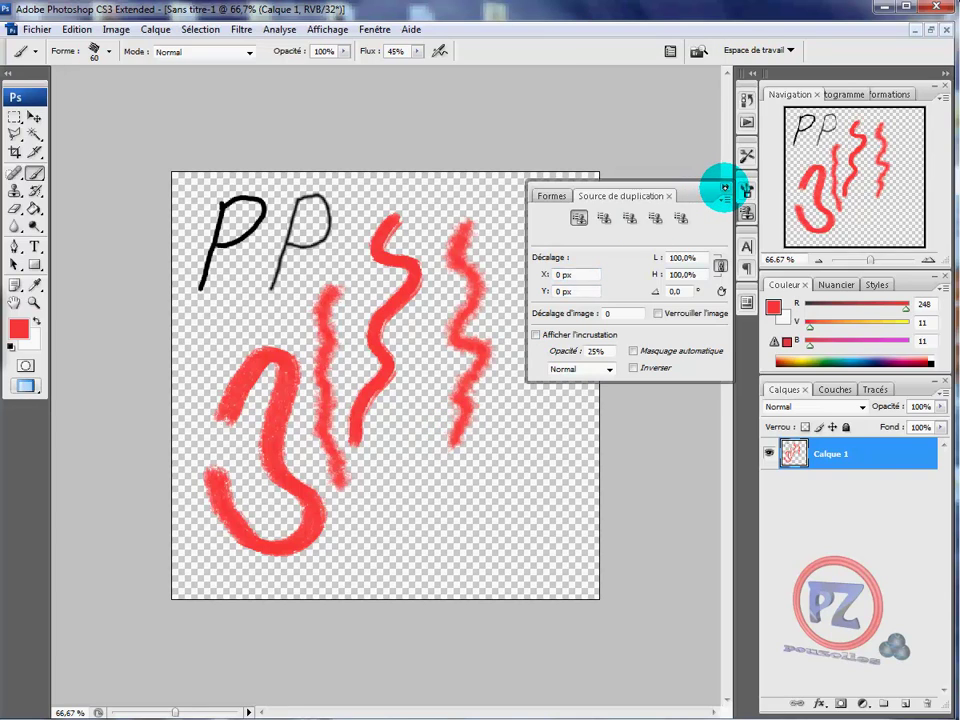
pyautogui.click(724, 187)
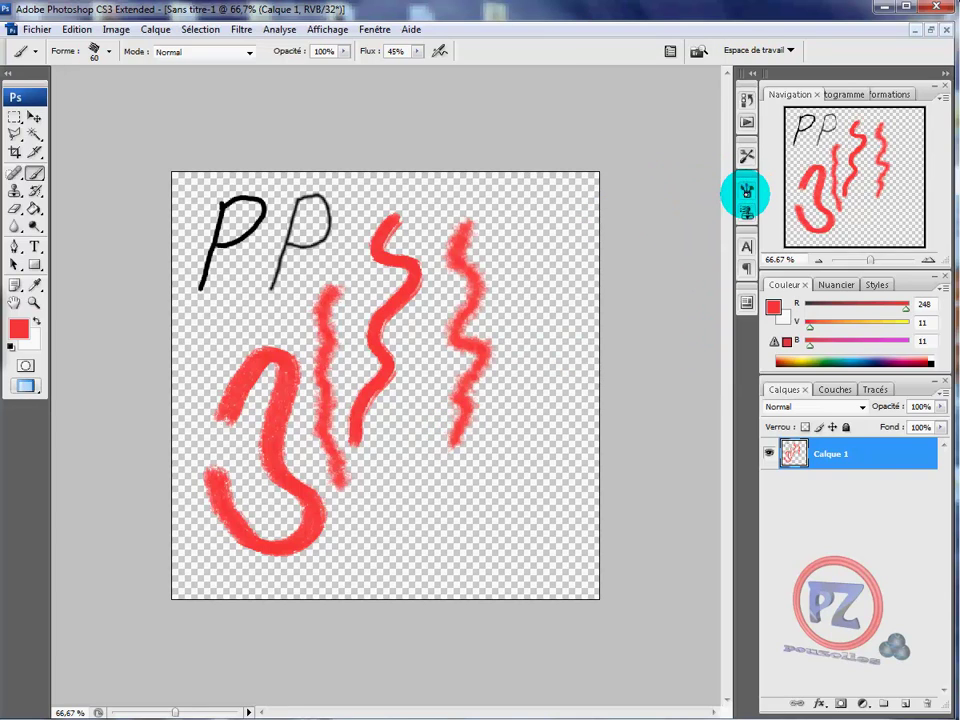
pyautogui.click(745, 192)
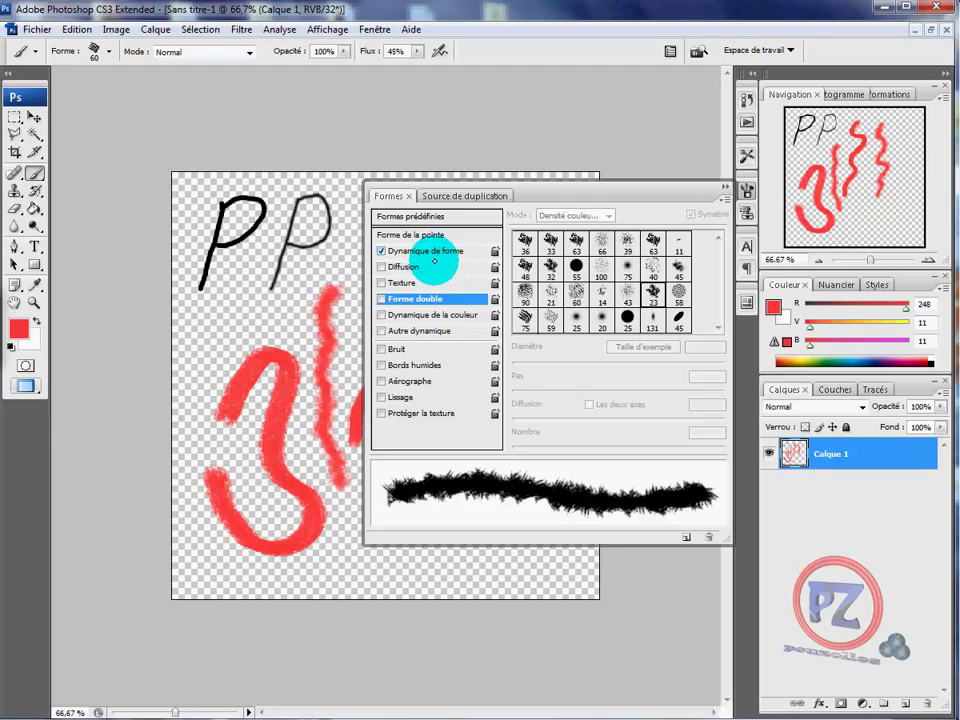
pyautogui.click(390, 196)
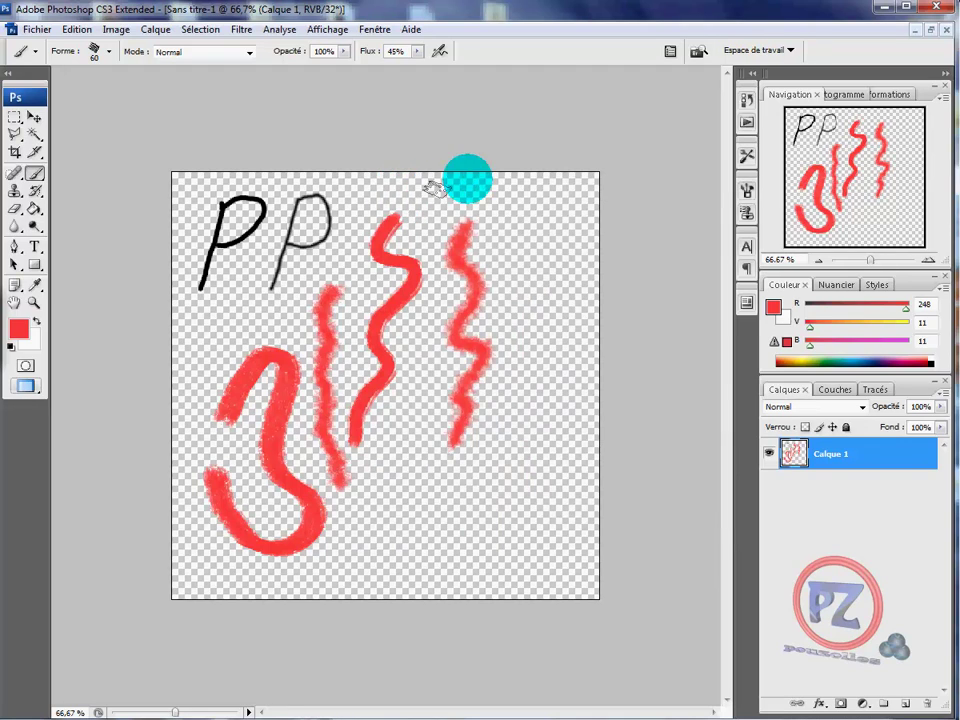
pyautogui.click(746, 190)
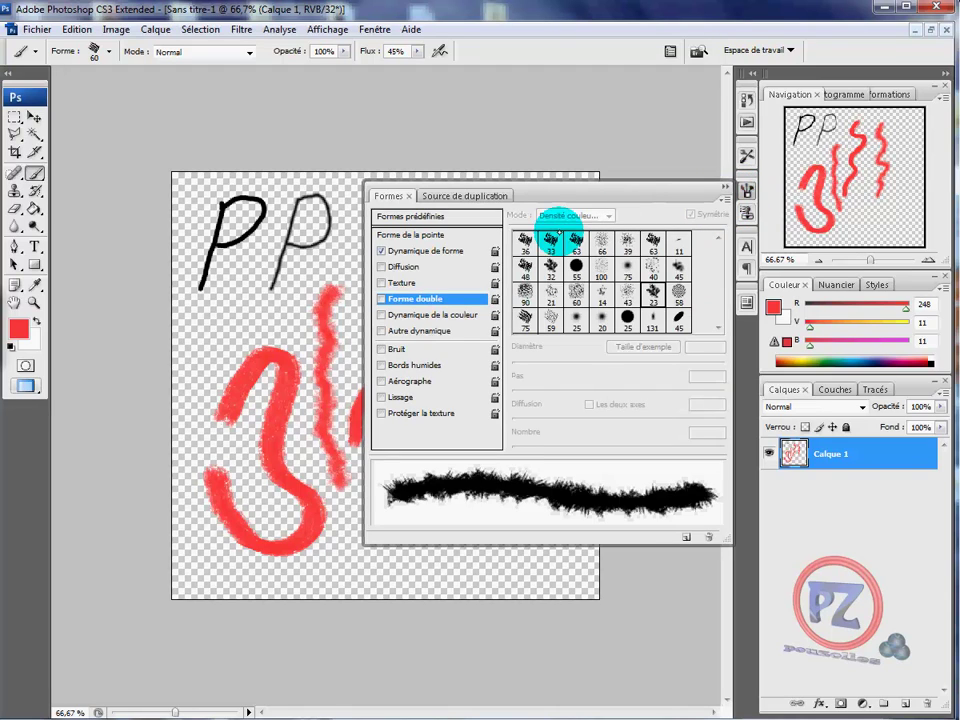
pyautogui.click(398, 196)
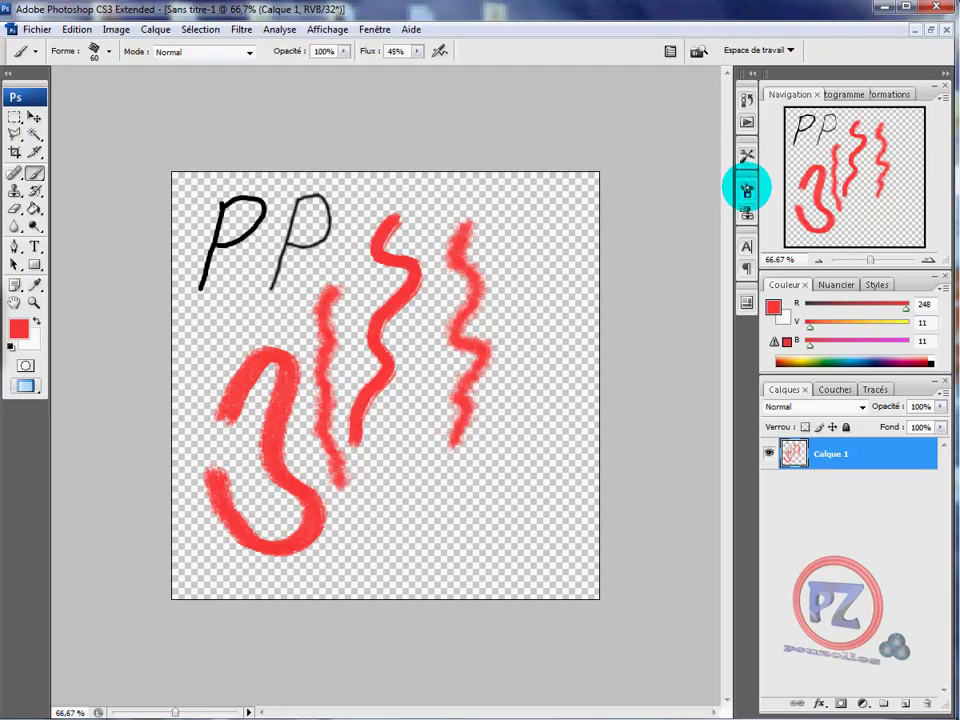
# Display the Dynamique de forme settings, with Protéger la texture enabled, and paint a zigzag red stroke just below the letters P
pyautogui.click(746, 190)
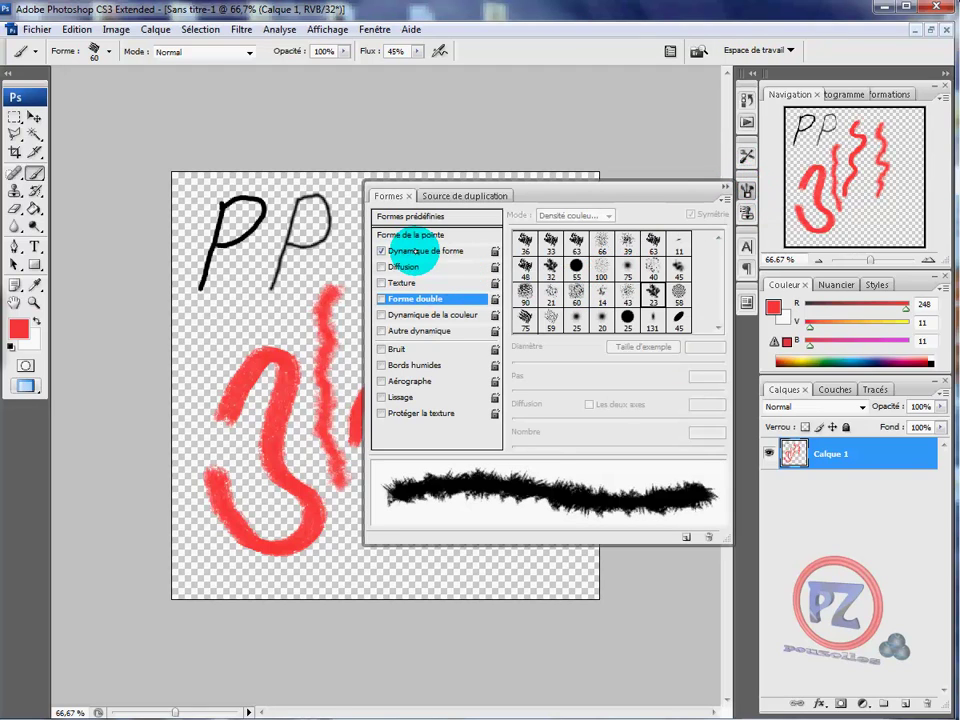
pyautogui.click(418, 251)
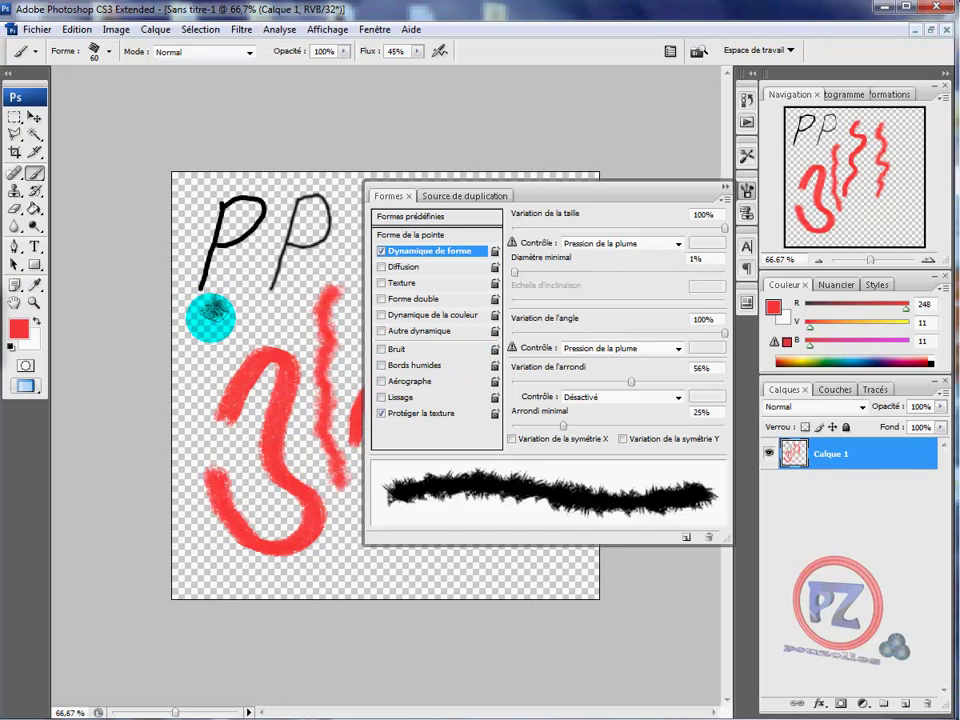
pyautogui.moveTo(210, 316)
pyautogui.mouseDown()
pyautogui.moveTo(249, 294)
pyautogui.moveTo(262, 294)
pyautogui.moveTo(272, 322)
pyautogui.moveTo(287, 313)
pyautogui.moveTo(302, 323)
pyautogui.moveTo(265, 313)
pyautogui.moveTo(340, 292)
pyautogui.mouseUp()
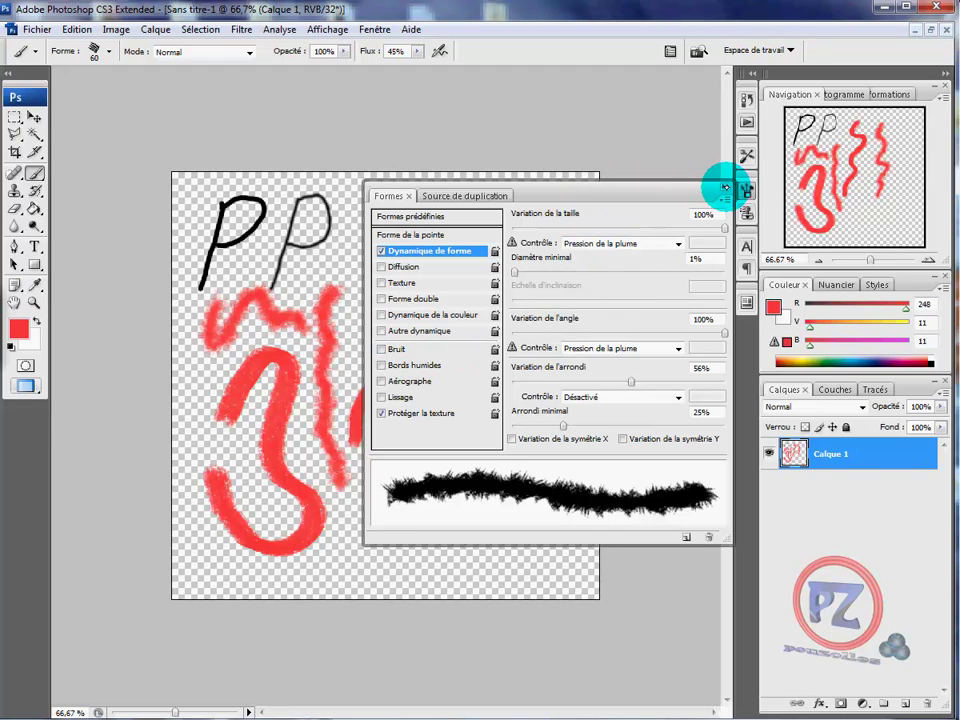
pyautogui.click(724, 188)
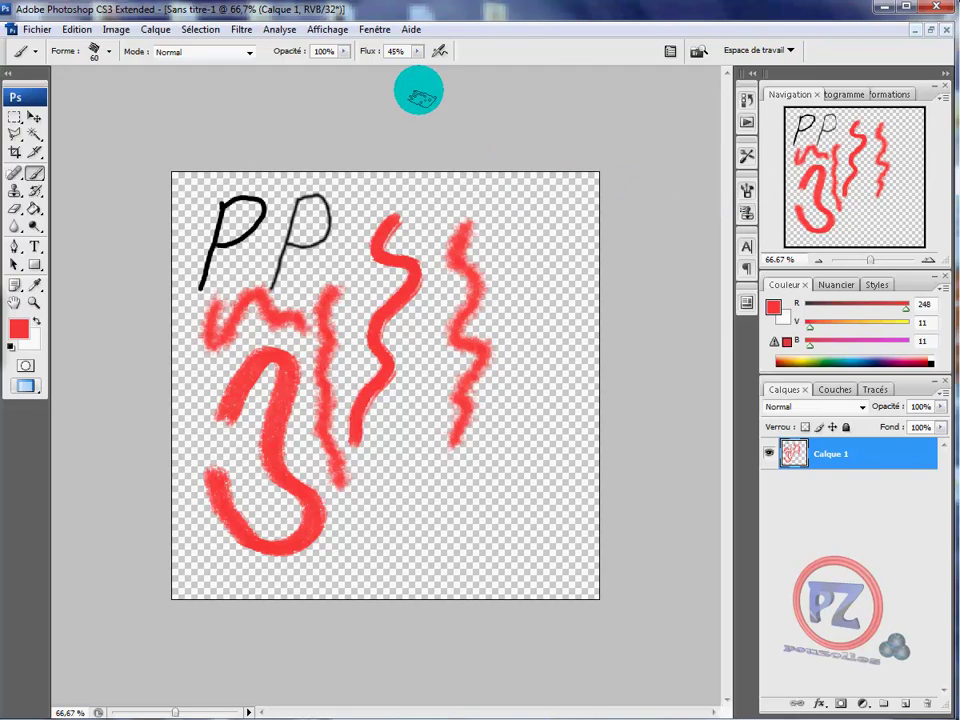
# Set the brush flow to 100% and paint a long red stroke down the far side of the canvas
pyautogui.click(416, 52)
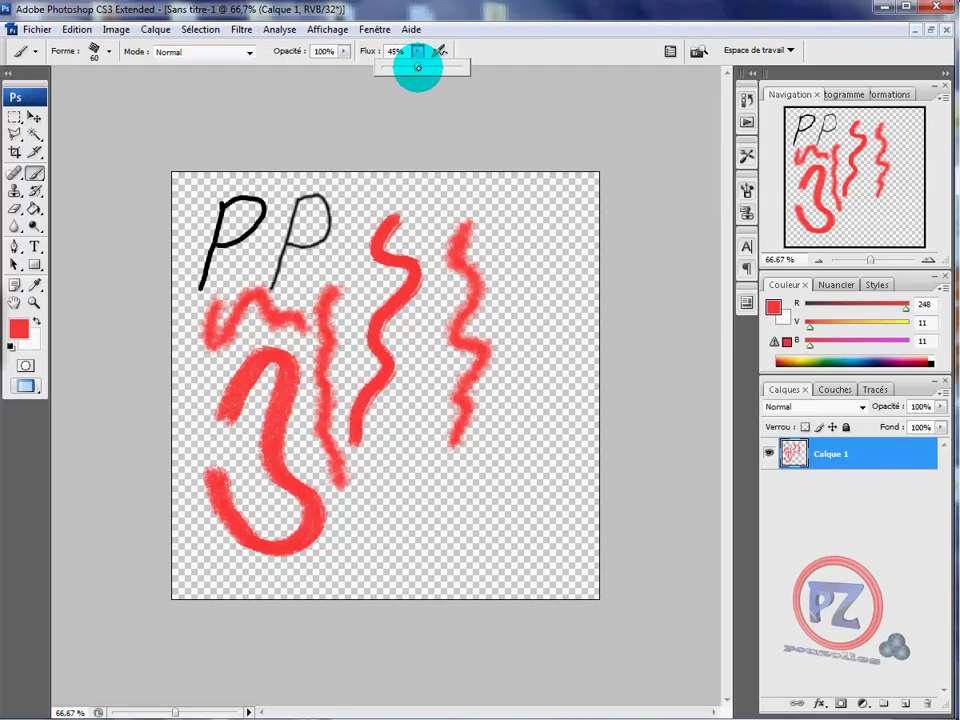
pyautogui.moveTo(418, 67); pyautogui.dragTo(471, 66)
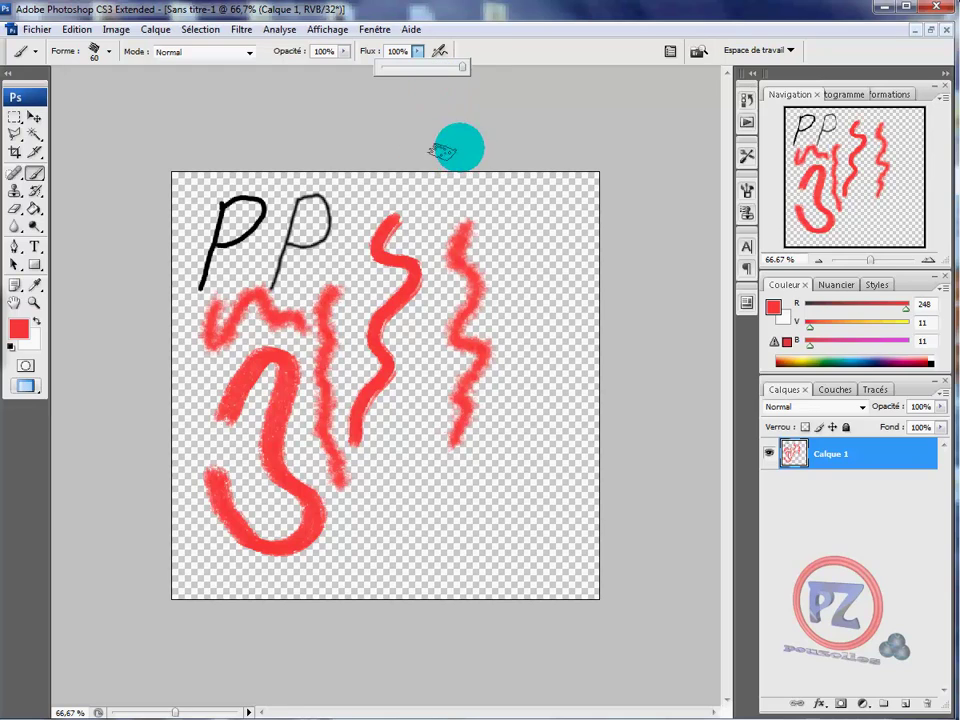
pyautogui.moveTo(531, 186)
pyautogui.mouseDown()
pyautogui.moveTo(551, 253)
pyautogui.moveTo(545, 366)
pyautogui.moveTo(506, 444)
pyautogui.moveTo(450, 508)
pyautogui.moveTo(424, 519)
pyautogui.moveTo(418, 548)
pyautogui.mouseUp()
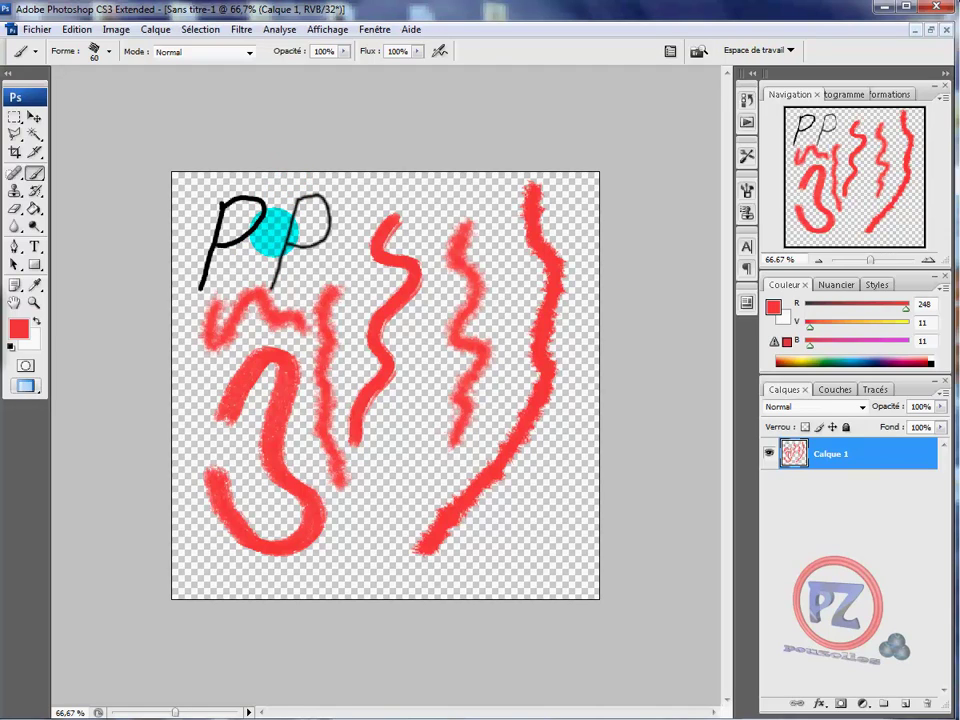
# Step back through the history and undo the red test strokes, including the earlier thick strokes around the N-shaped one
pyautogui.hotkey('ctrl', 'z')
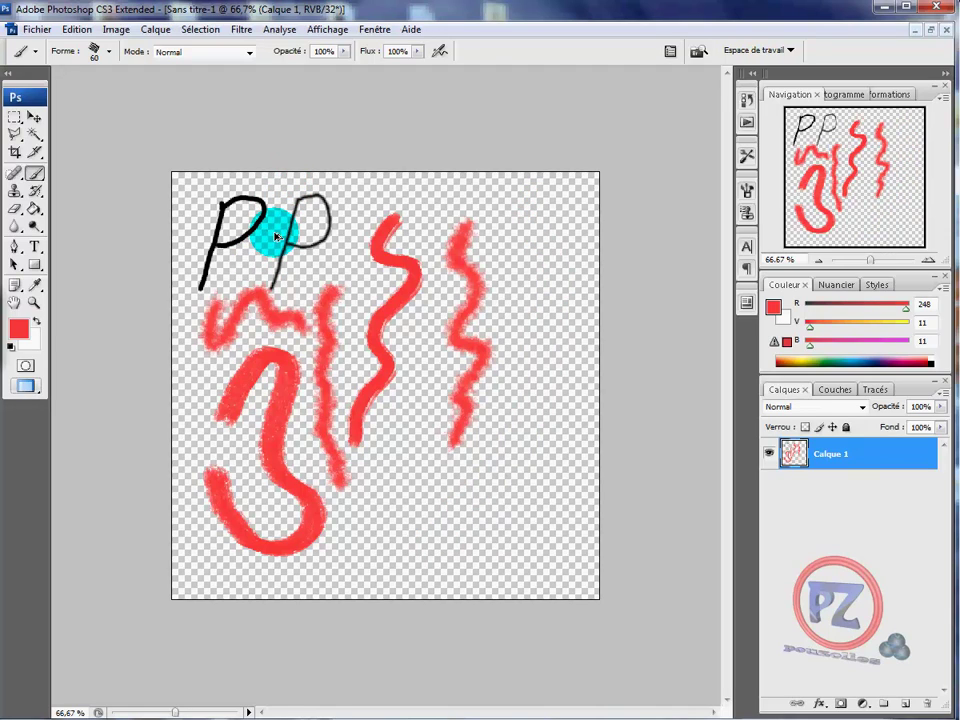
pyautogui.hotkey('ctrl', 'alt', 'z')
pyautogui.hotkey('ctrl', 'alt', 'z')
pyautogui.hotkey('ctrl', 'alt', 'z')
pyautogui.hotkey('ctrl', 'alt', 'z')
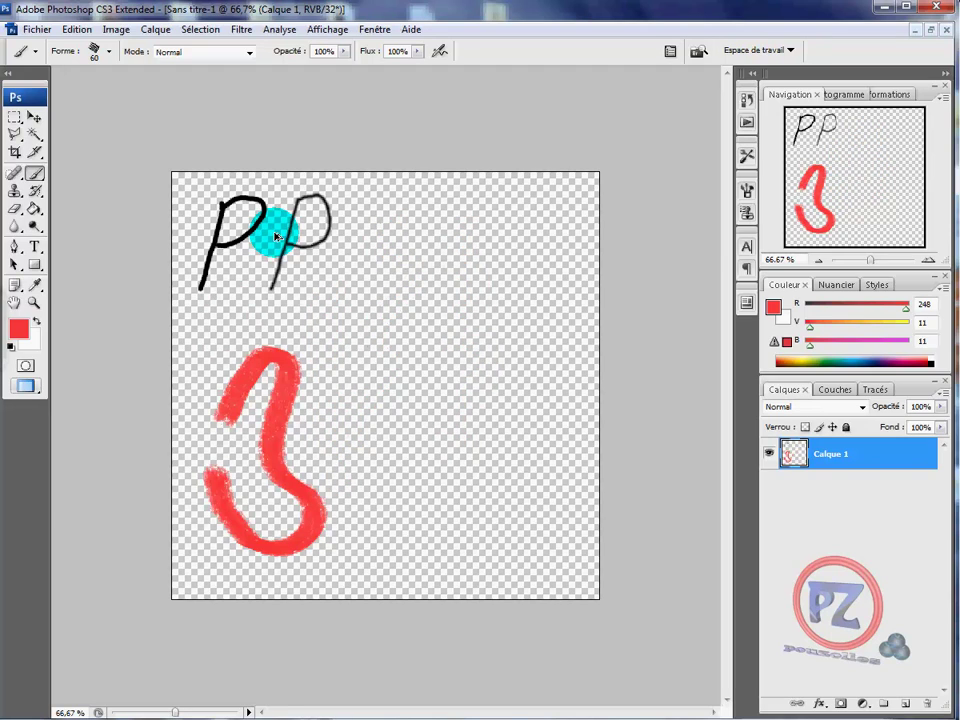
pyautogui.hotkey('ctrl', 'shift', 'z')
pyautogui.hotkey('ctrl', 'shift', 'z')
pyautogui.hotkey('ctrl', 'alt', 'z')
pyautogui.hotkey('ctrl', 'alt', 'z')
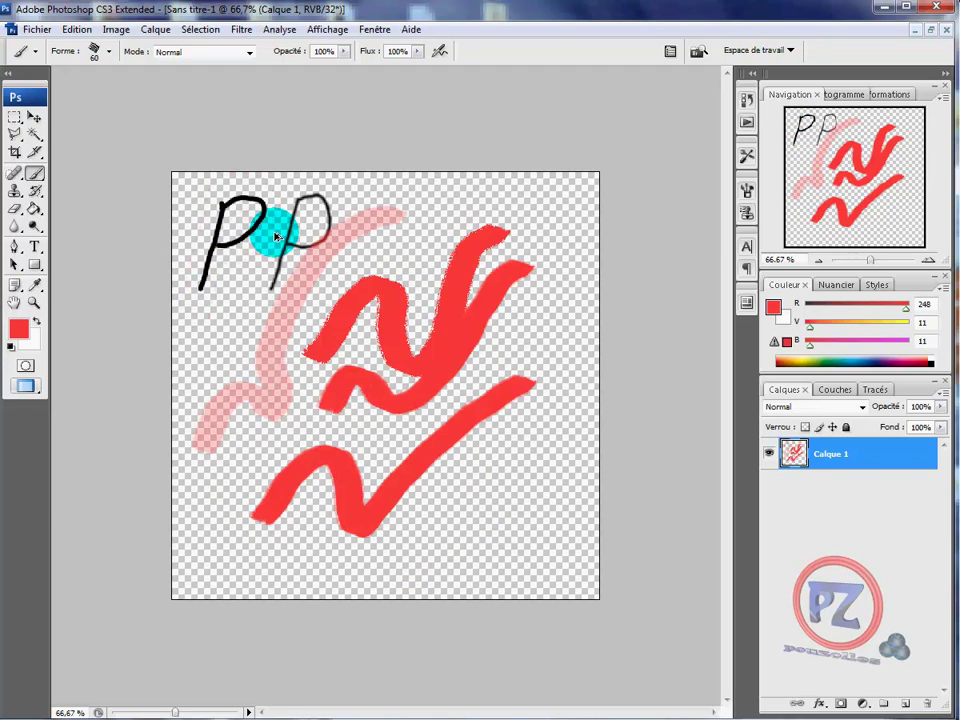
pyautogui.hotkey('ctrl', 'alt', 'z')
pyautogui.hotkey('ctrl', 'alt', 'z')
pyautogui.hotkey('ctrl', 'alt', 'z')
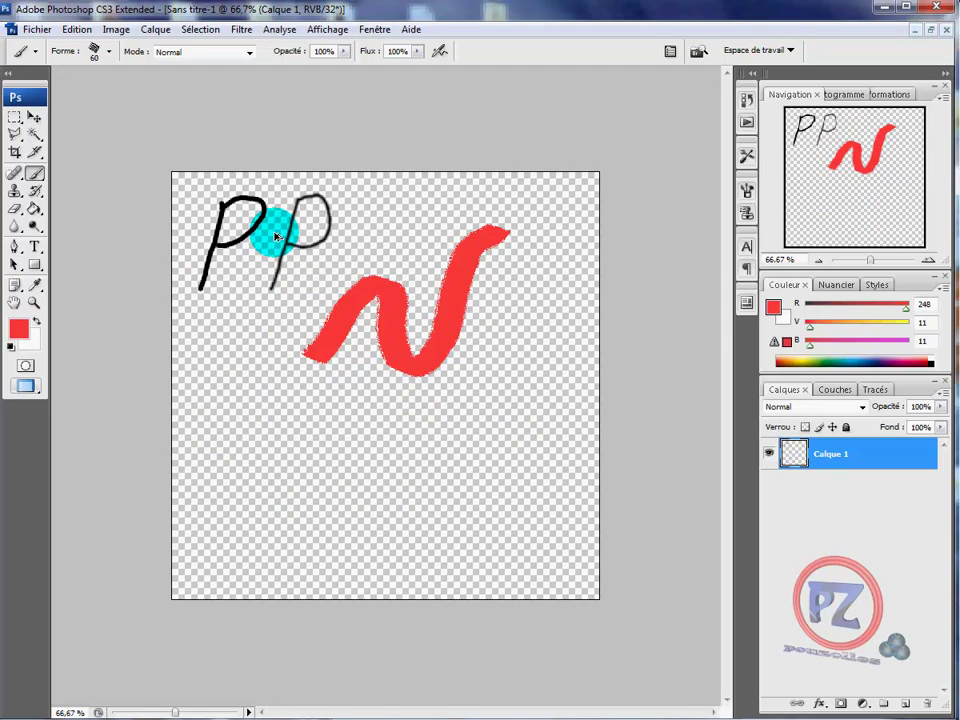